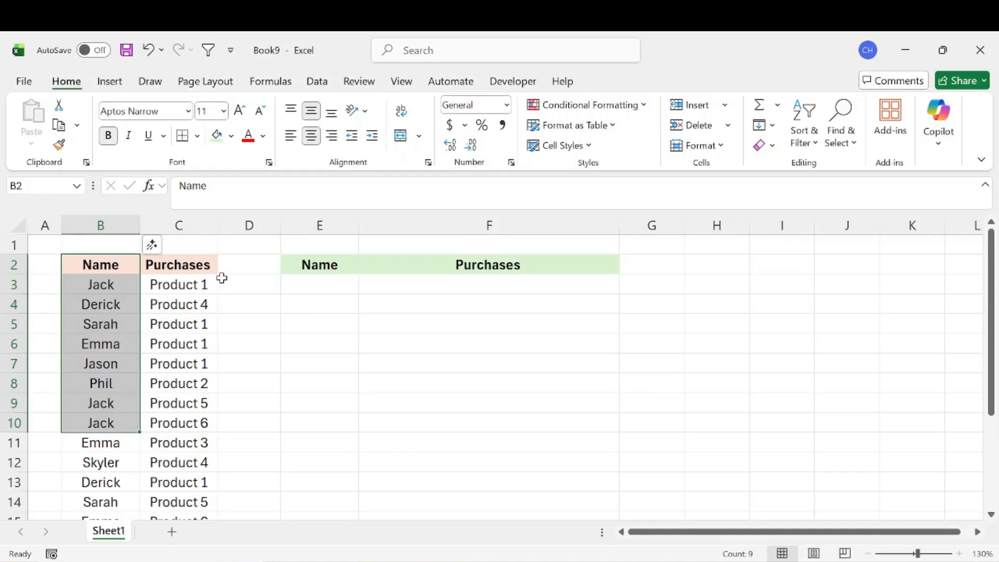
Examine the source Name and Purchases columns, the repeated names in column B, and the empty summary table under E2:F2.
drag(210, 263, 199, 419)
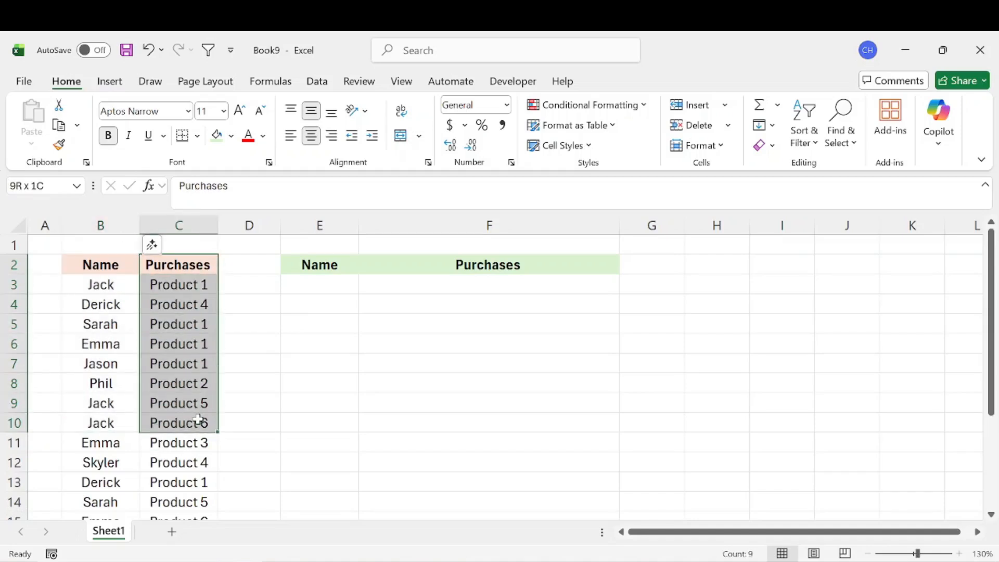
drag(317, 264, 516, 266)
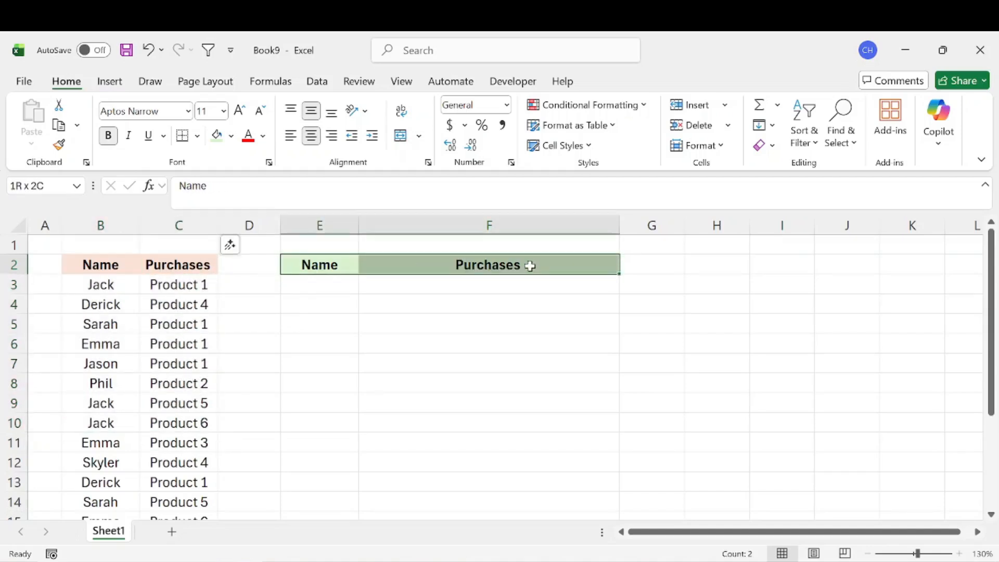
click(317, 286)
click(315, 308)
click(314, 327)
click(311, 347)
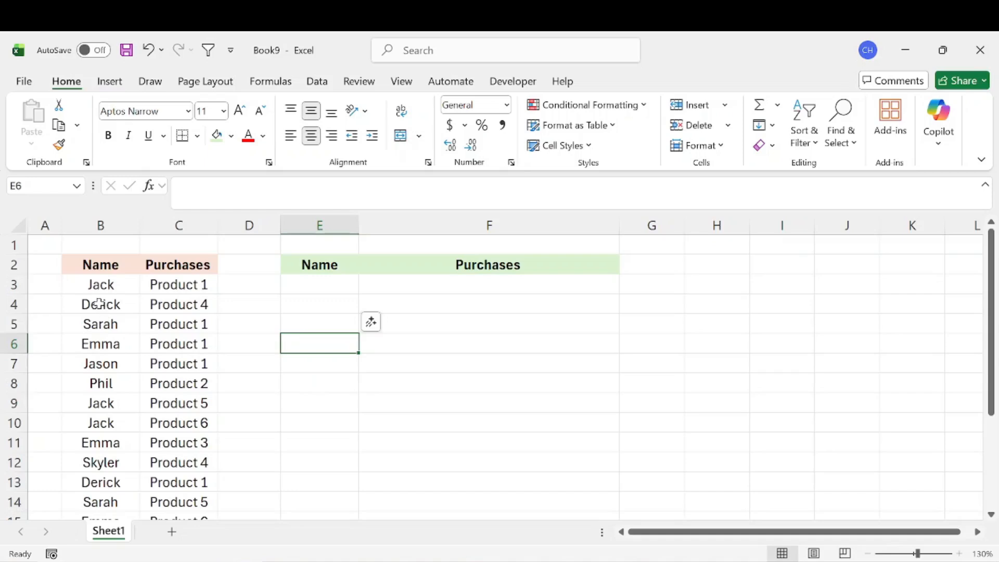
click(105, 285)
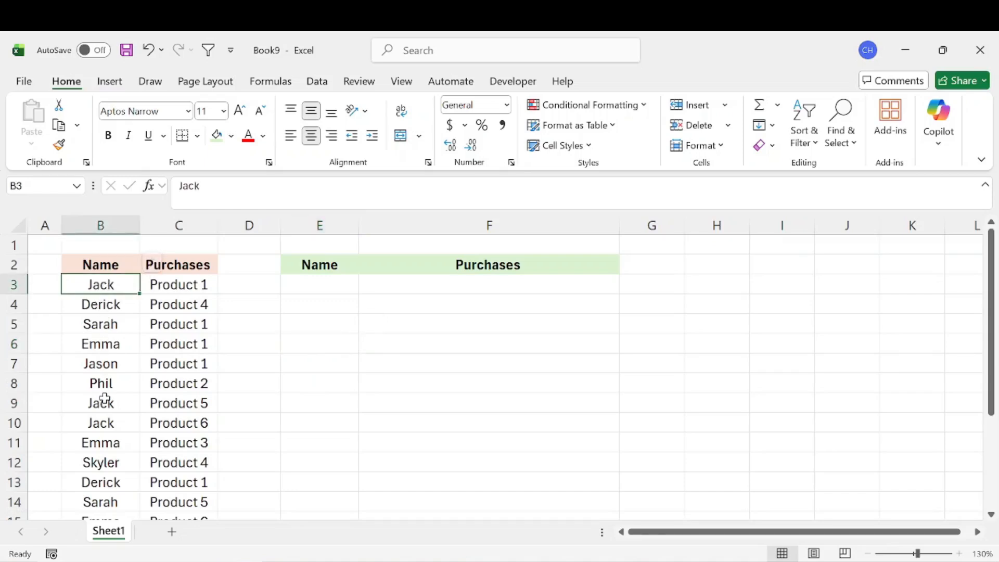
drag(100, 402, 107, 419)
scroll(133, 397, down, 2)
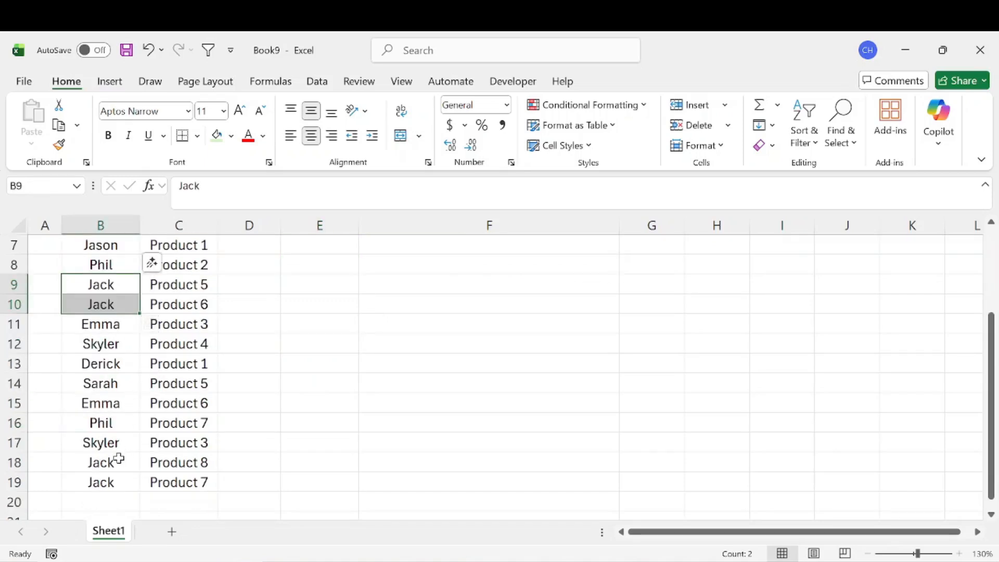
drag(123, 461, 123, 482)
scroll(178, 432, up, 2)
click(328, 287)
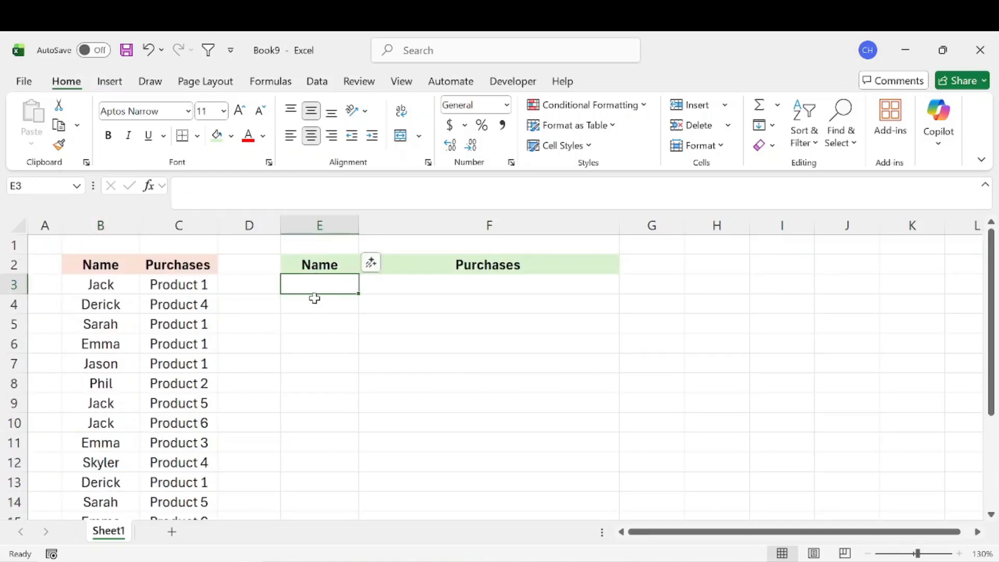
click(414, 285)
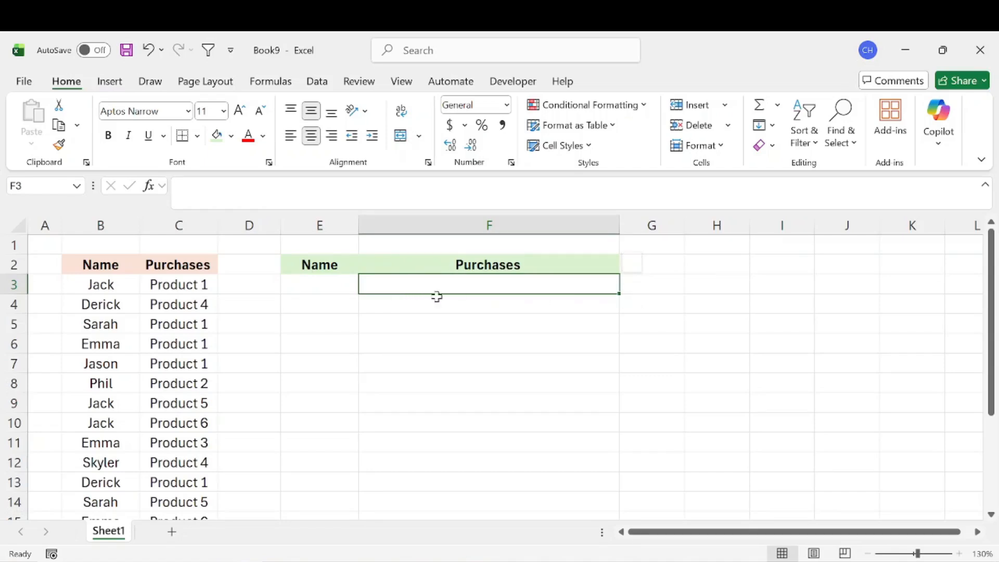
Examine which products in column C belong to the name in B3, and compare them with the empty summary cells E3 and F3.
click(115, 289)
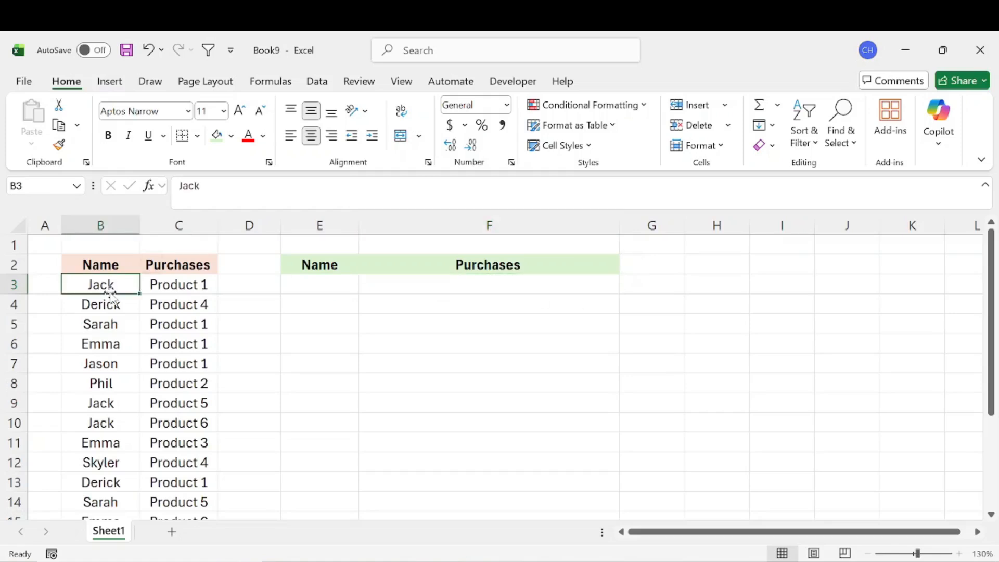
click(177, 288)
click(175, 403)
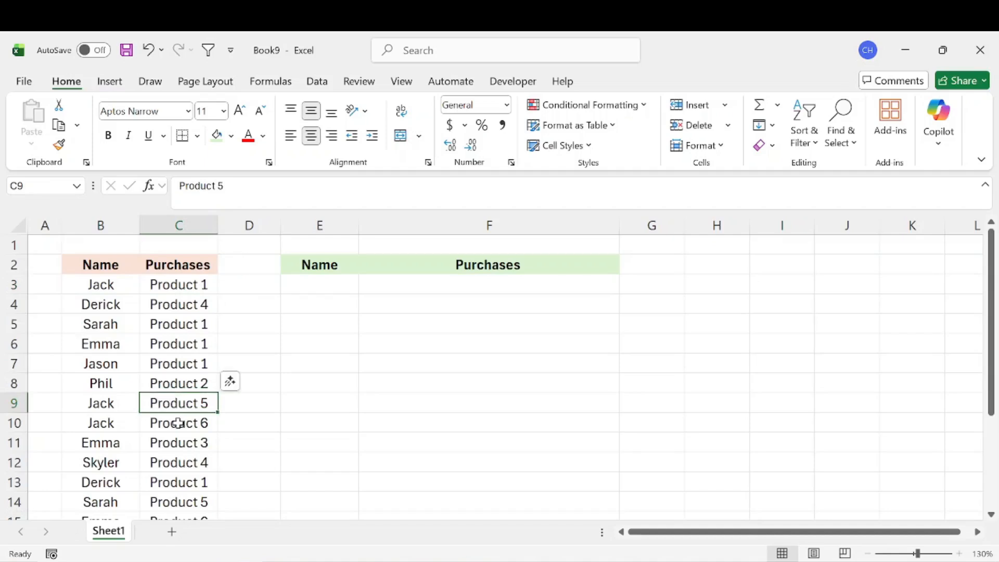
click(178, 423)
scroll(179, 423, down, 3)
click(187, 406)
click(192, 424)
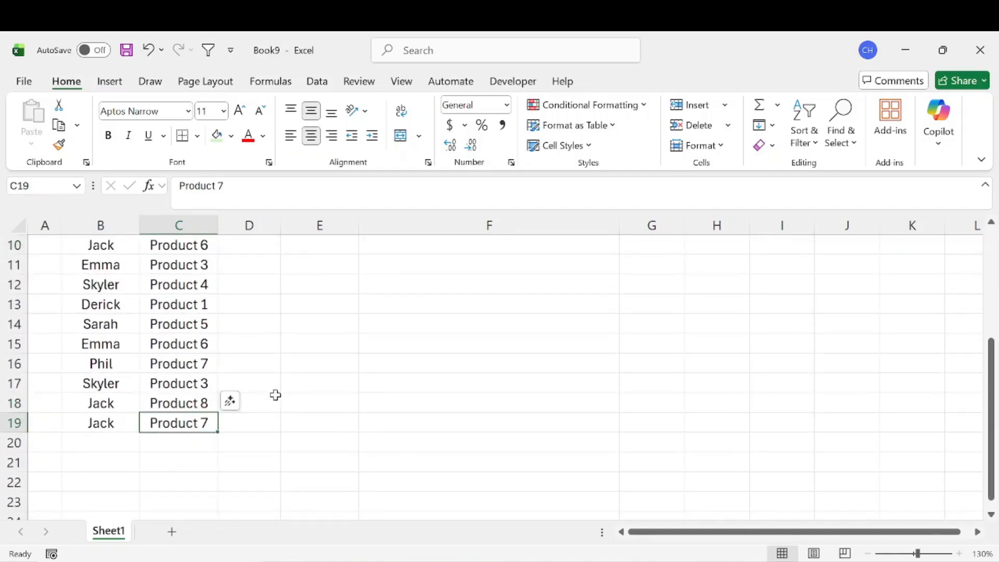
scroll(275, 396, up, 3)
click(464, 289)
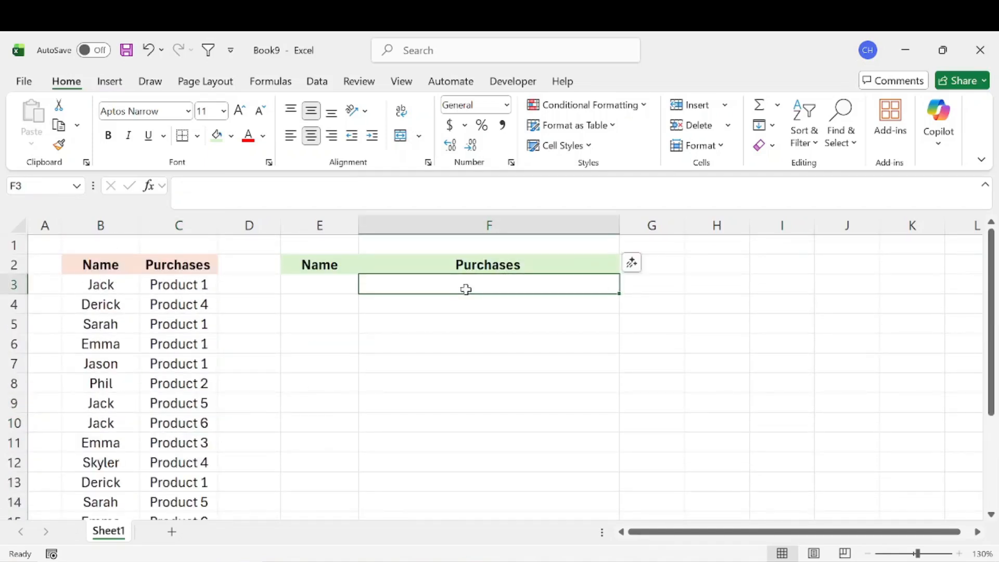
drag(93, 290, 189, 413)
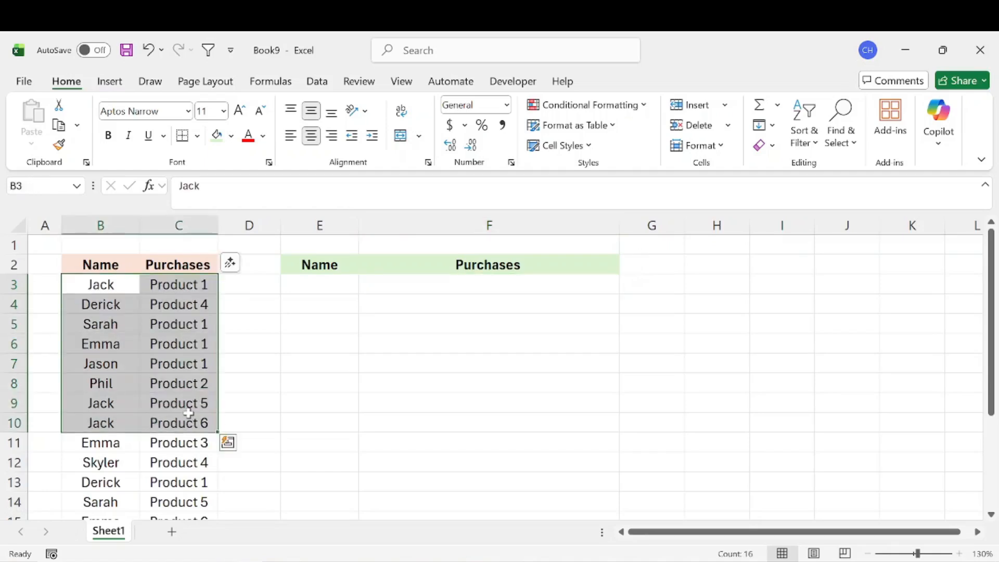
click(323, 281)
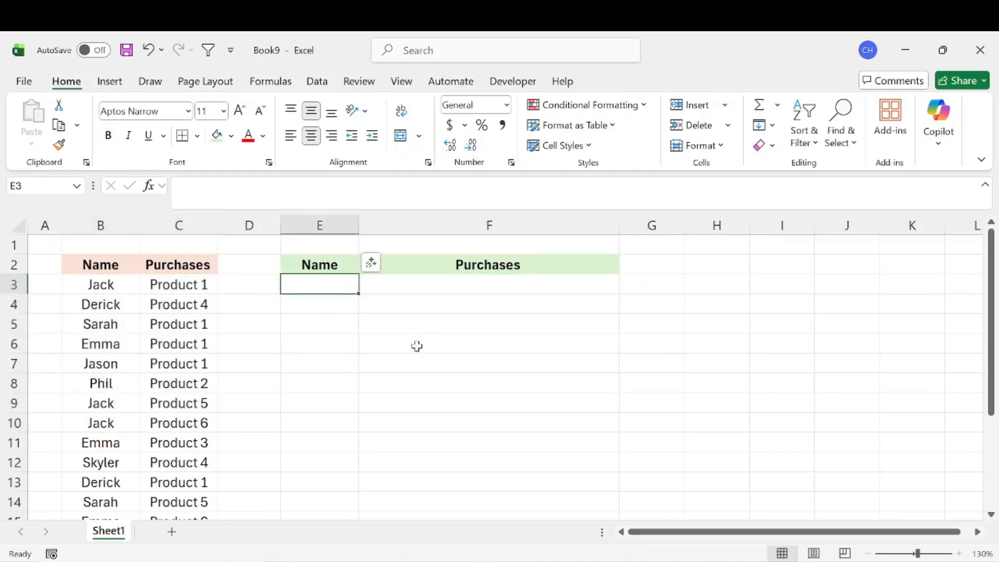
drag(100, 284, 100, 402)
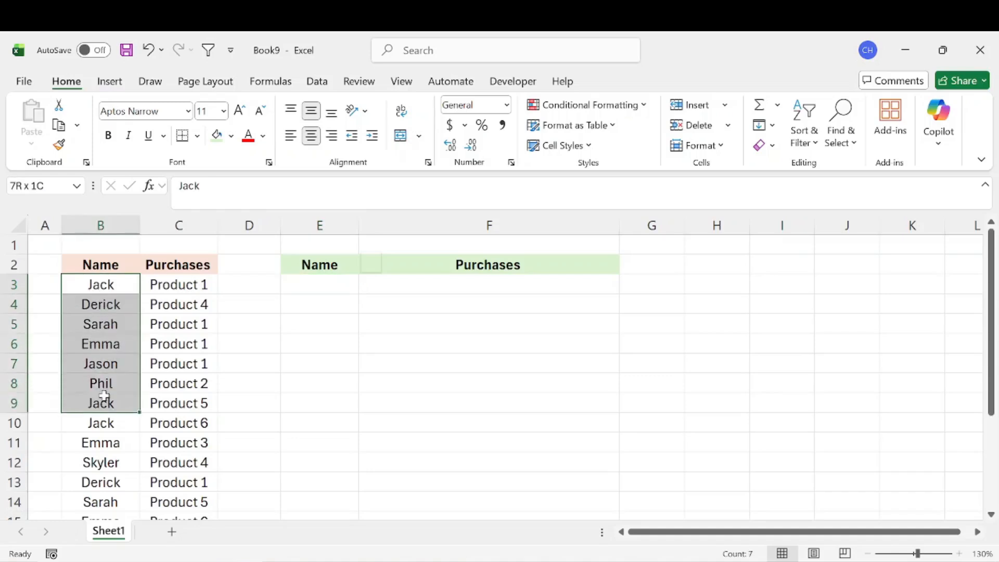
Enter =UNIQUE(B3:B19) in E3 to list each customer name once.
click(330, 286)
text(=)
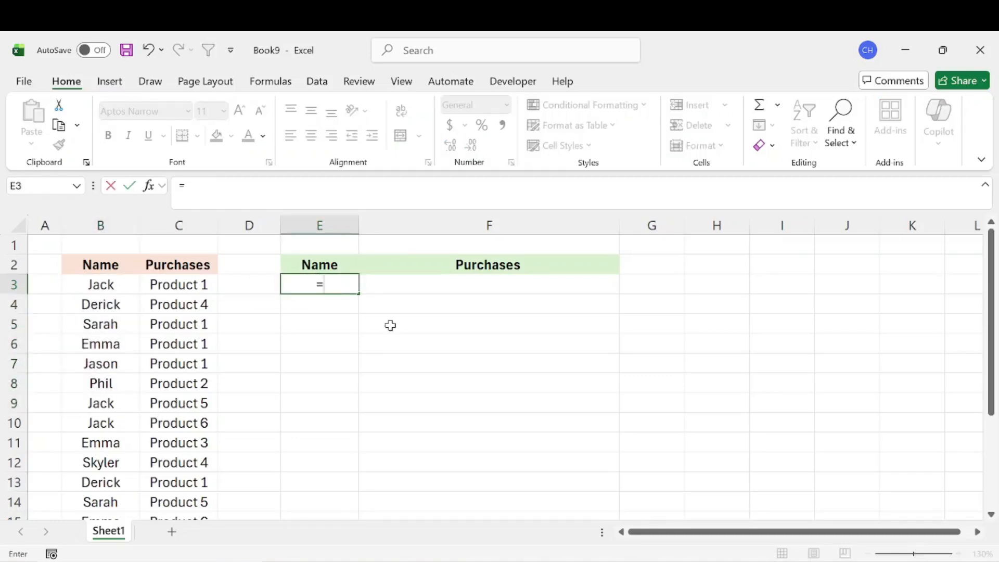
text(un)
key(Down)
key(Down)
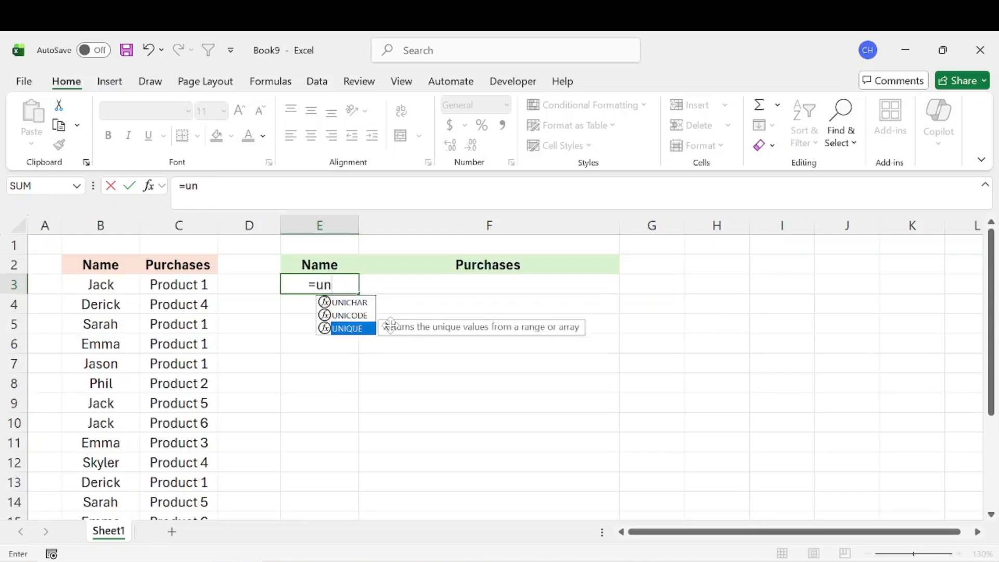
key(Tab)
click(110, 282)
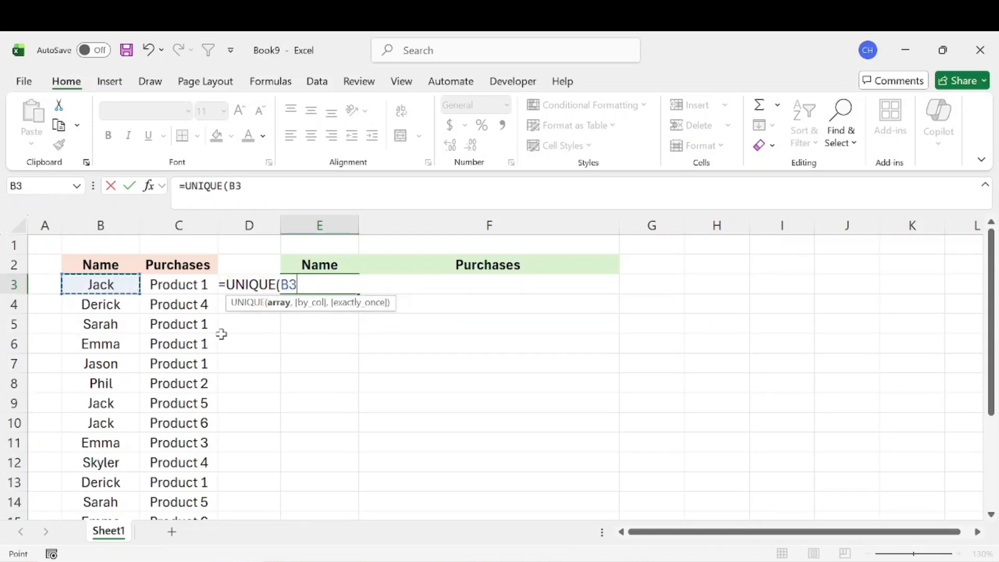
key(ctrl+shift+Down)
scroll(149, 364, up, 2)
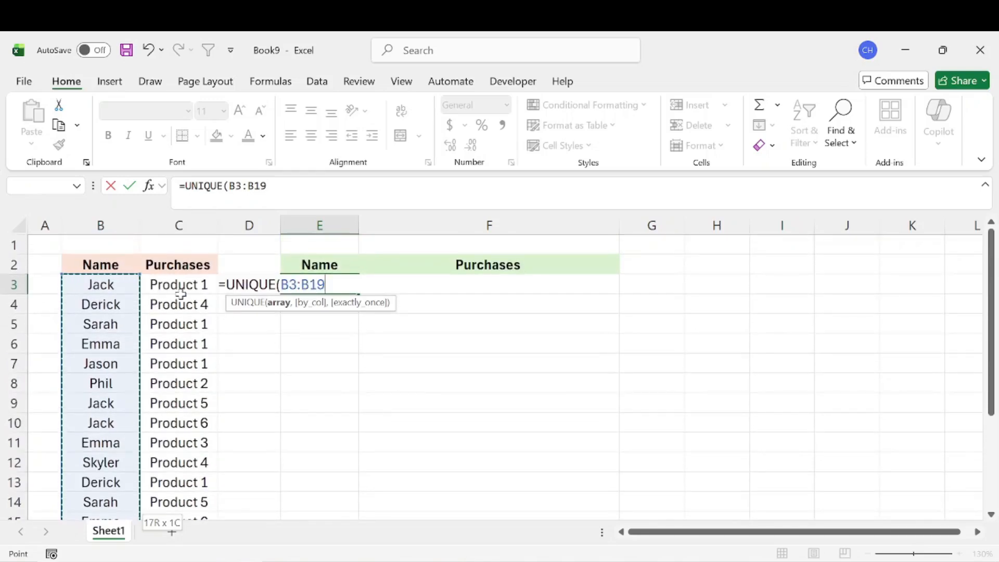
key(Return)
Compare the unique names in E3:E9 with the source names, and check the source rows matching the name in E3.
drag(341, 284, 345, 406)
click(466, 348)
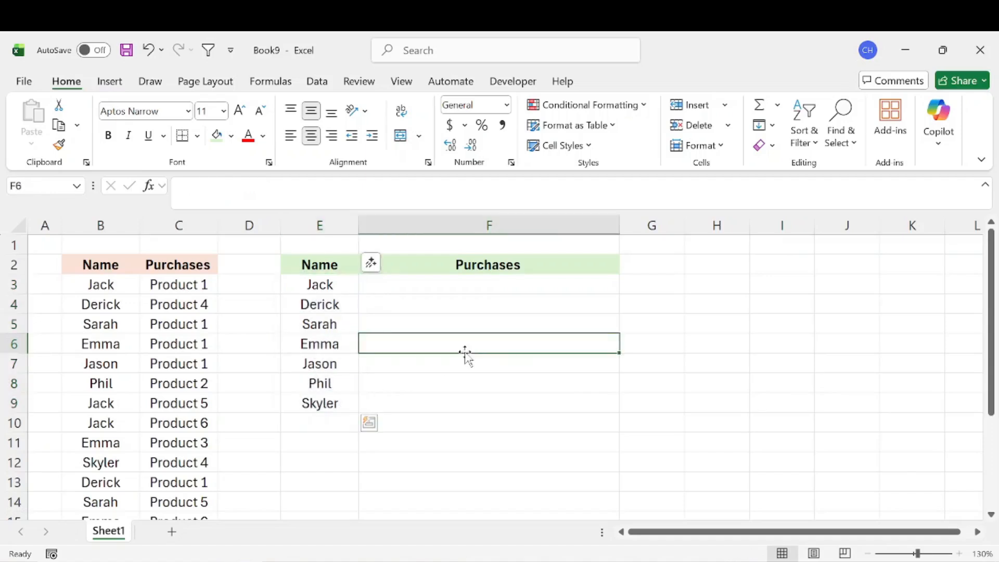
drag(101, 284, 103, 421)
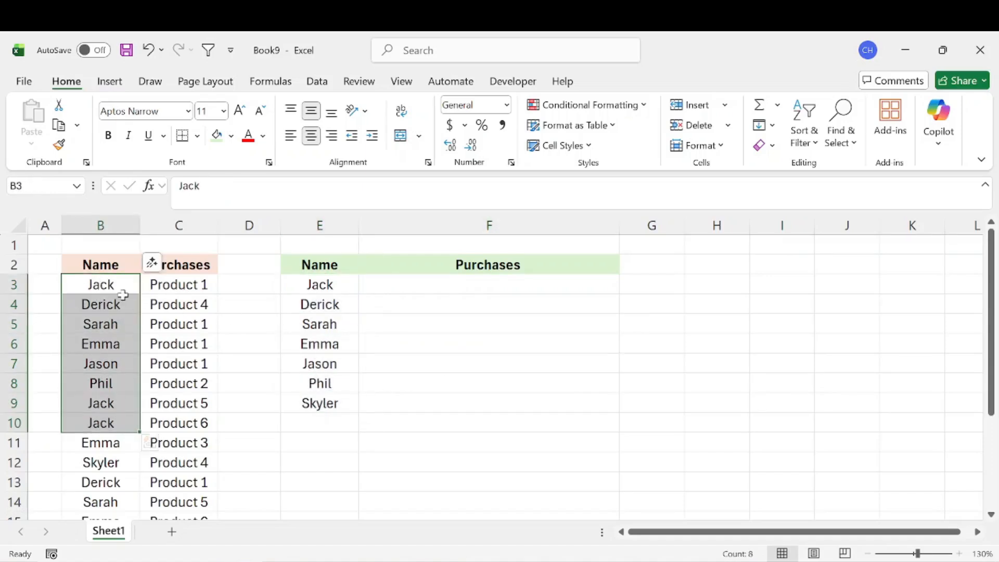
click(348, 286)
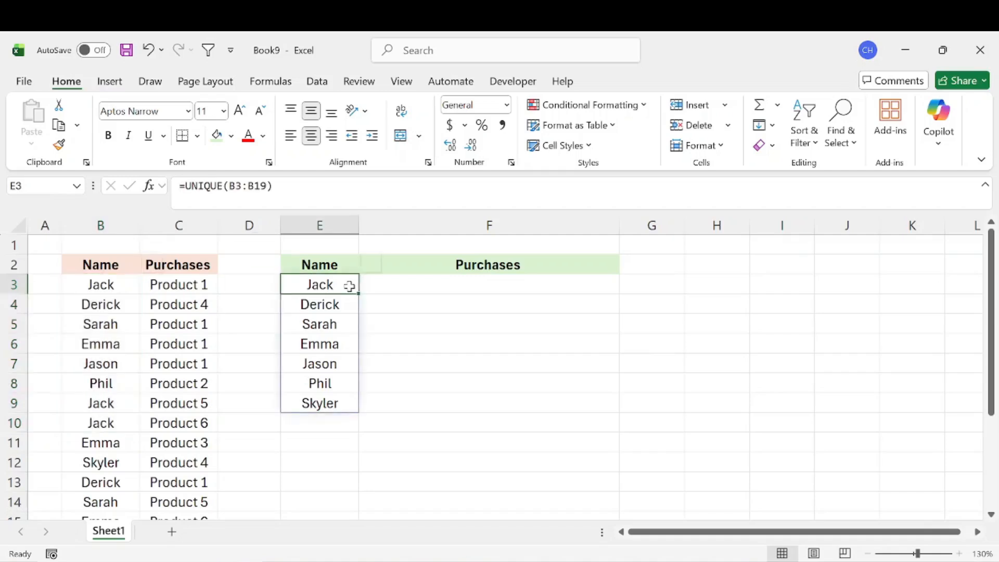
click(389, 289)
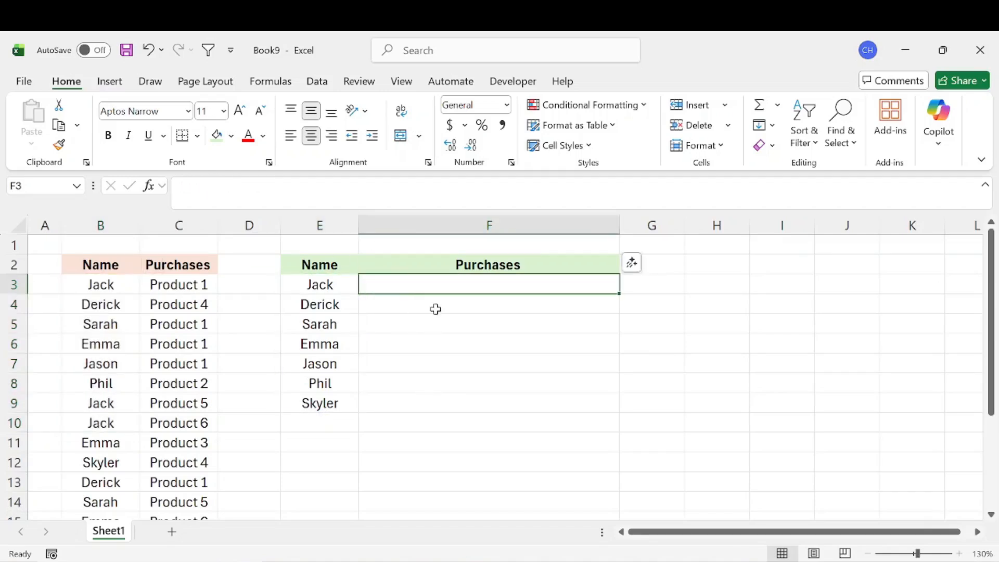
drag(115, 281, 184, 283)
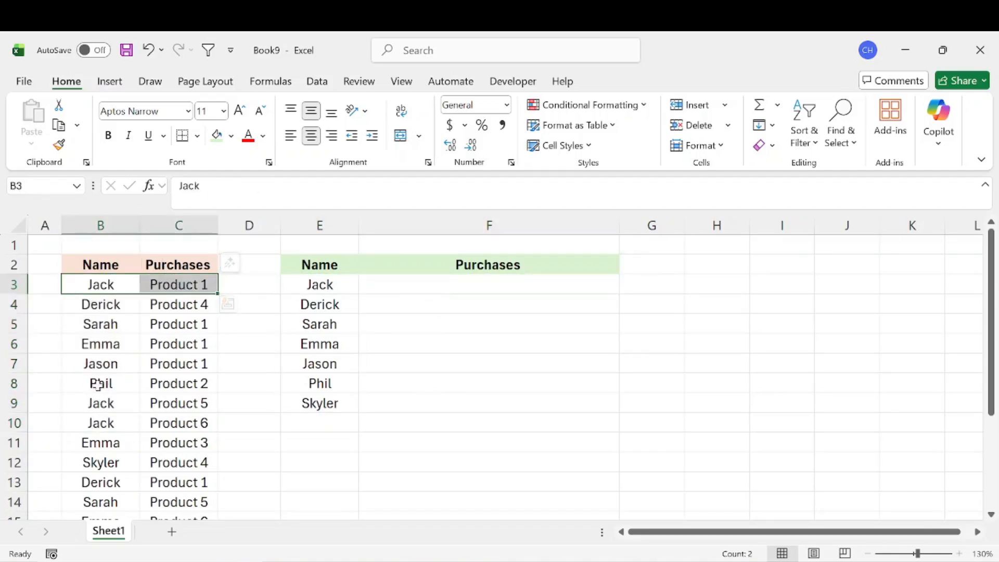
drag(108, 402, 174, 423)
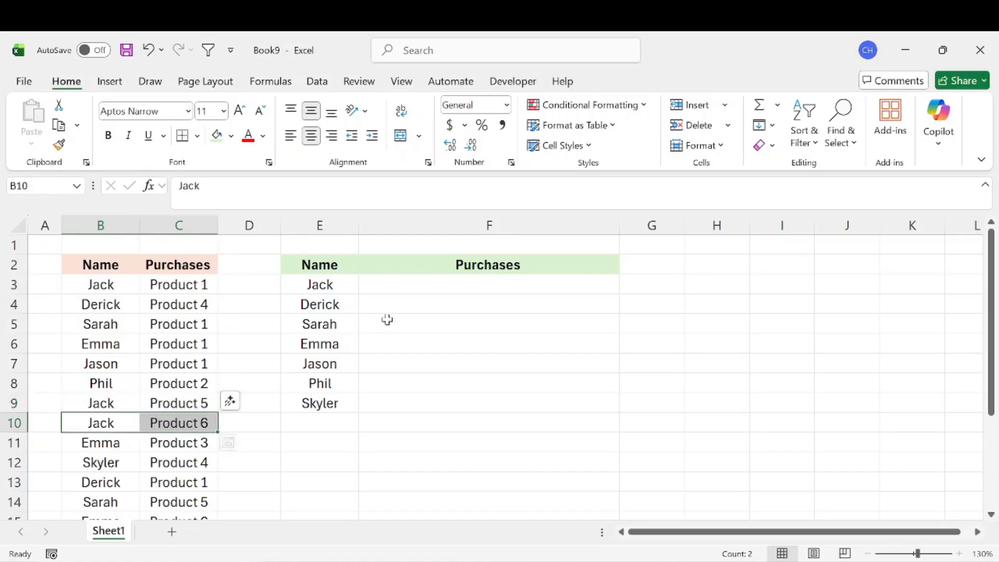
click(477, 282)
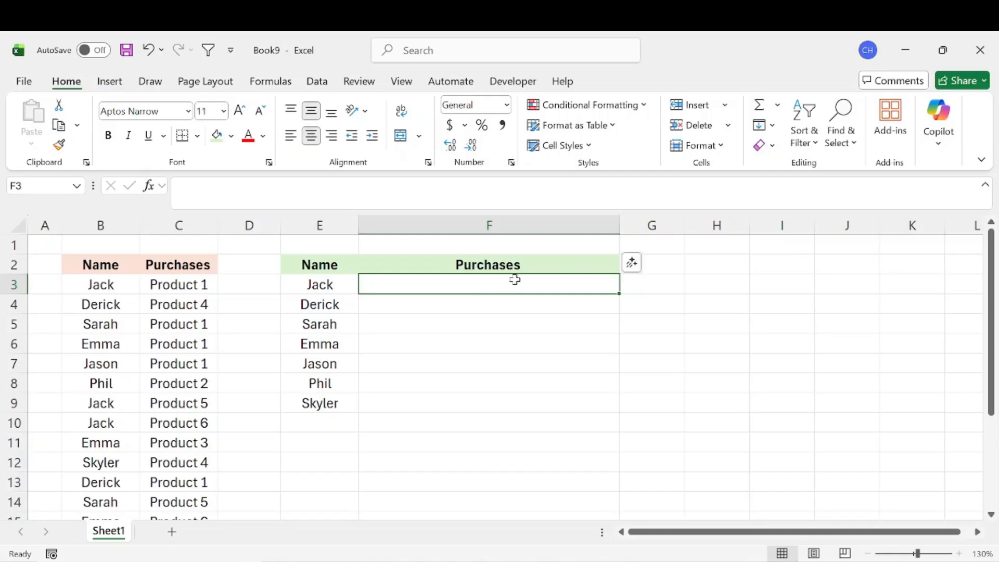
Start an IF formula in G3 with the logical test E3=B3:B19.
click(637, 298)
click(644, 284)
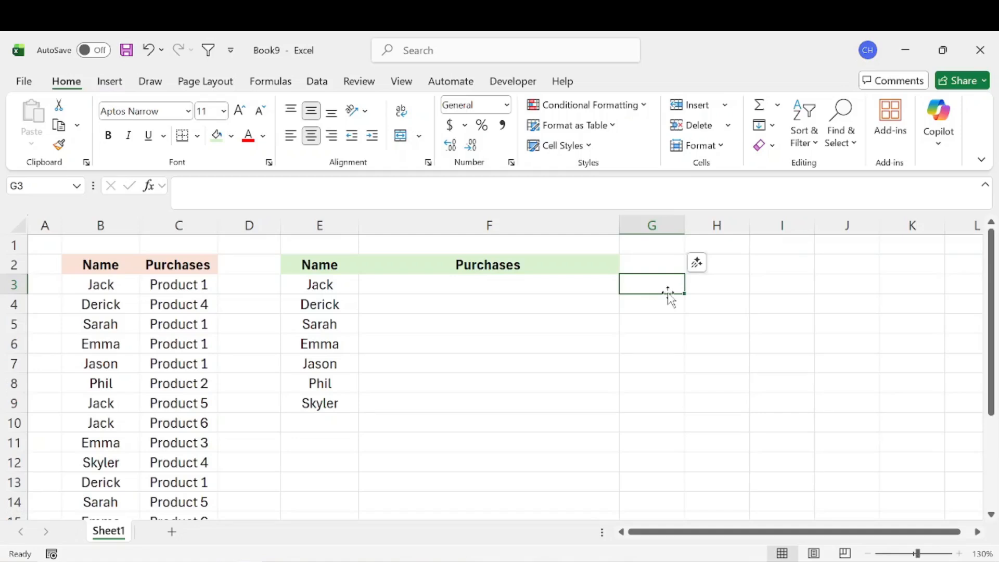
text(=IF()
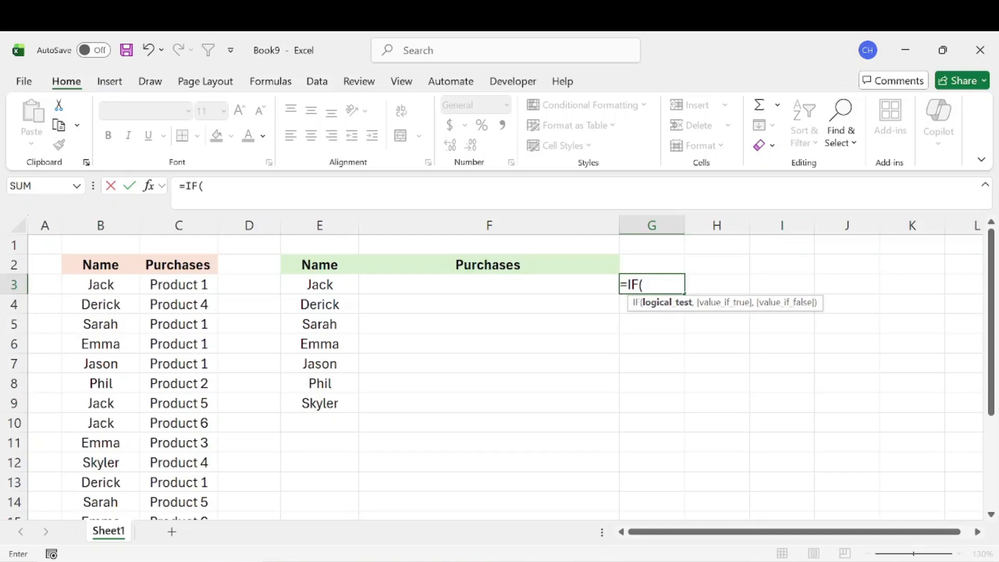
click(319, 284)
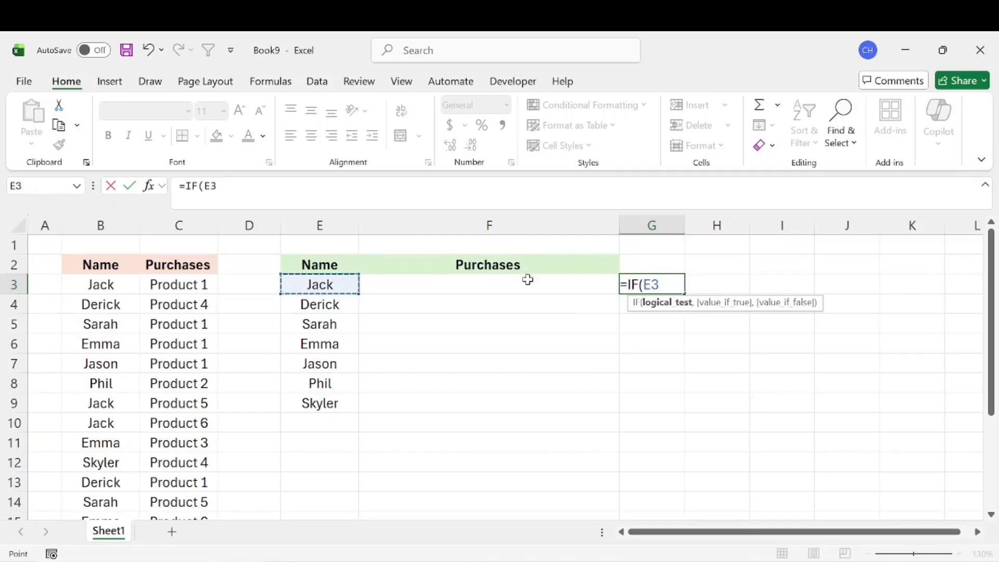
text(=)
drag(106, 284, 111, 473)
scroll(198, 373, up, 2)
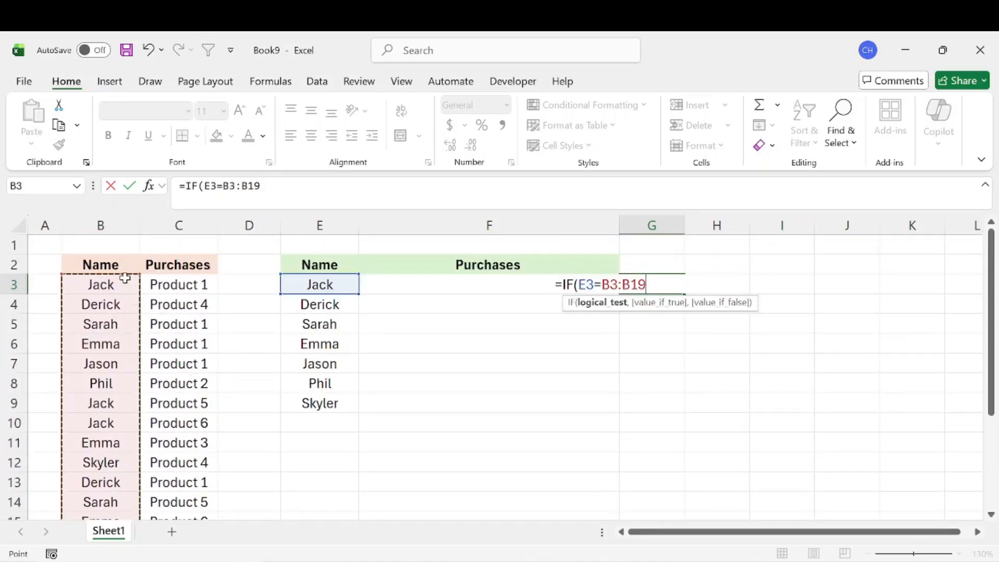
Complete G3's IF formula to return C3:C19 when true and "" when false, and review the results down column G.
text(,)
key(F2)
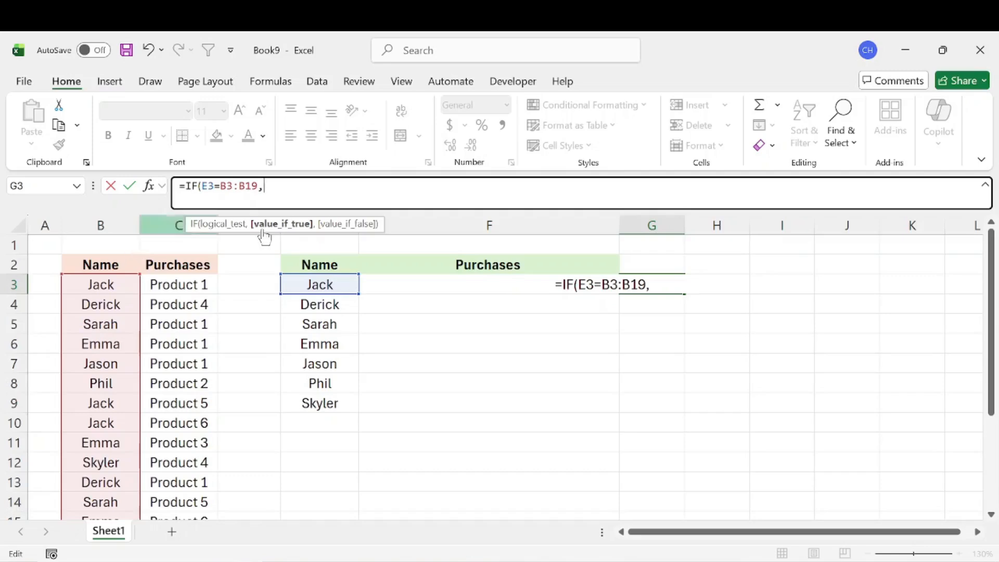
drag(201, 289, 201, 542)
scroll(242, 371, up, 2)
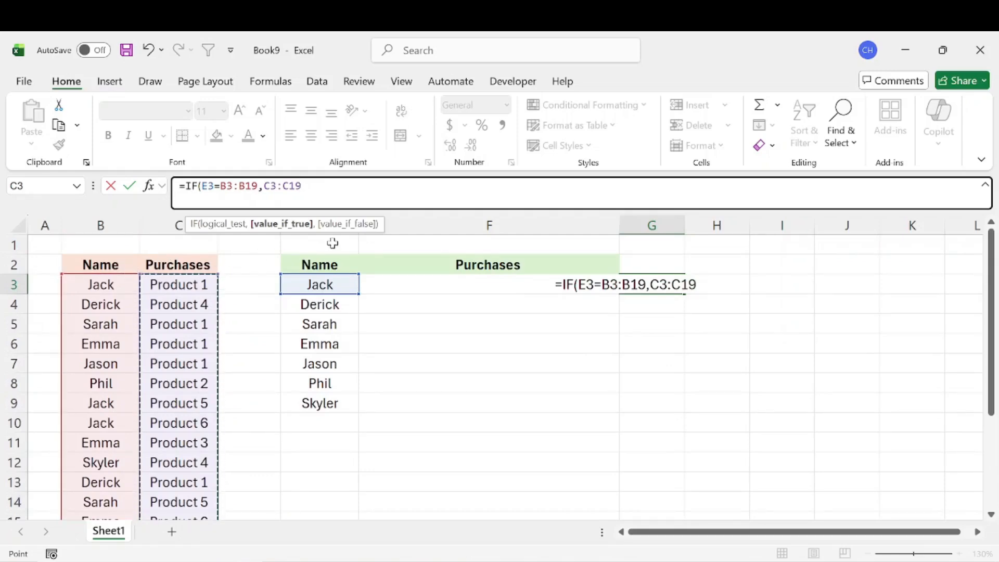
text(,)
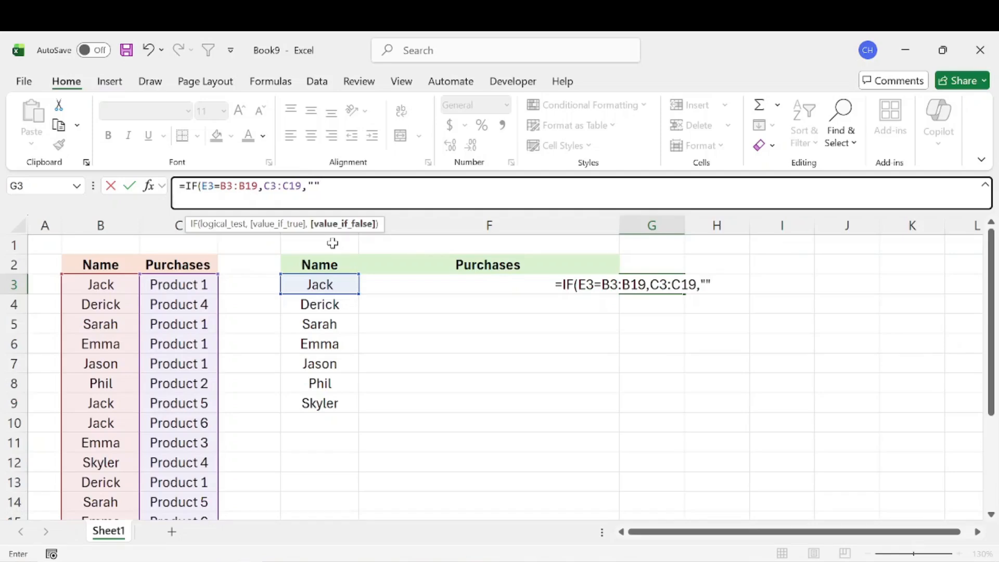
text("")
key(Return)
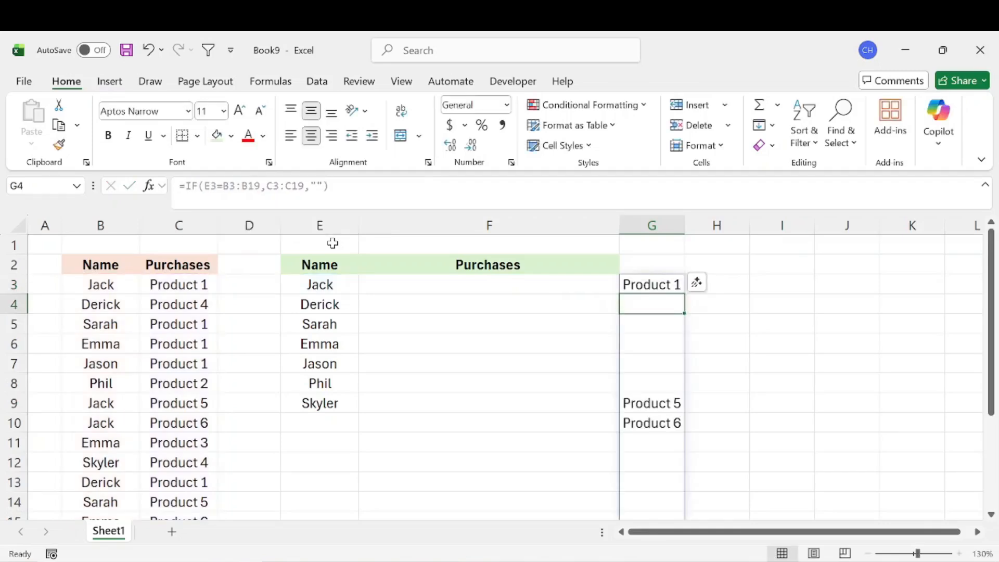
click(781, 363)
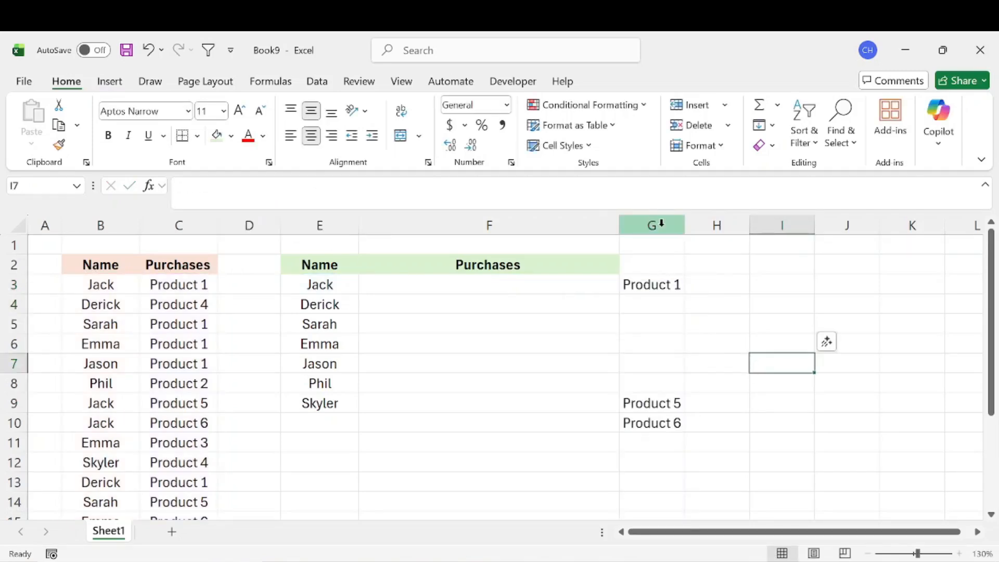
click(661, 223)
scroll(743, 375, down, 3)
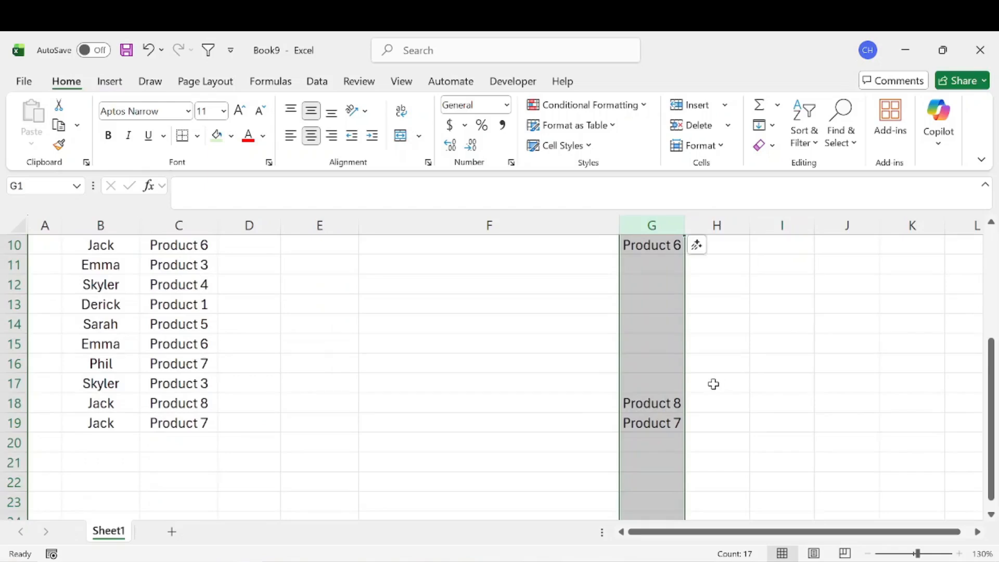
Review the IF results down column G and compare the separate purchase cells with the single summary cell F3.
scroll(714, 383, up, 3)
drag(651, 300, 659, 400)
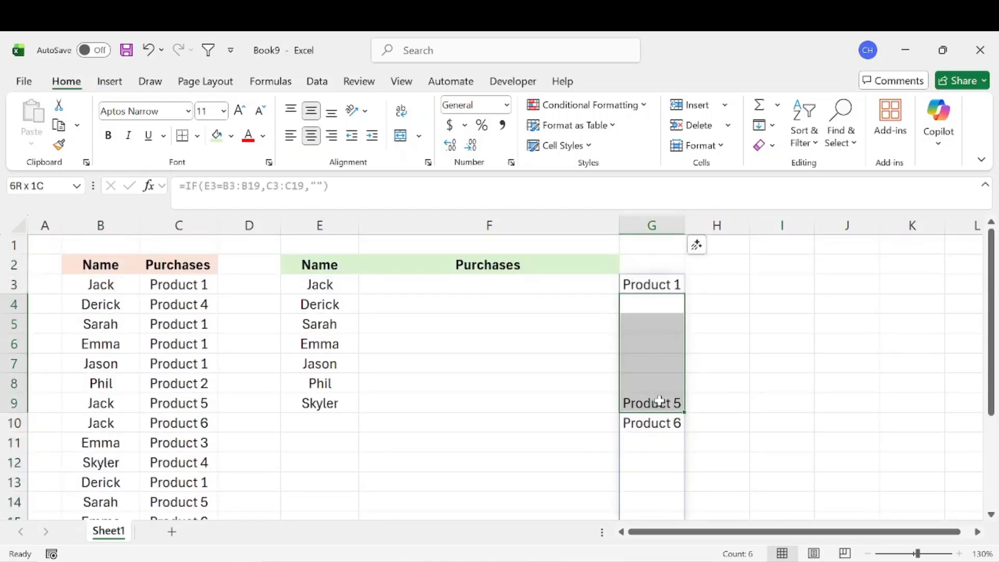
click(743, 340)
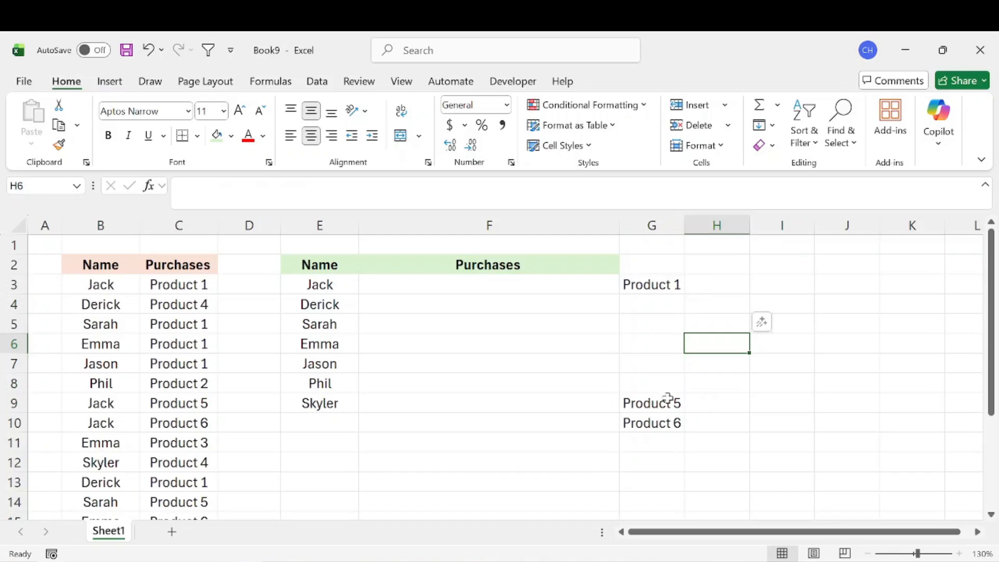
scroll(666, 398, down, 3)
scroll(677, 394, up, 3)
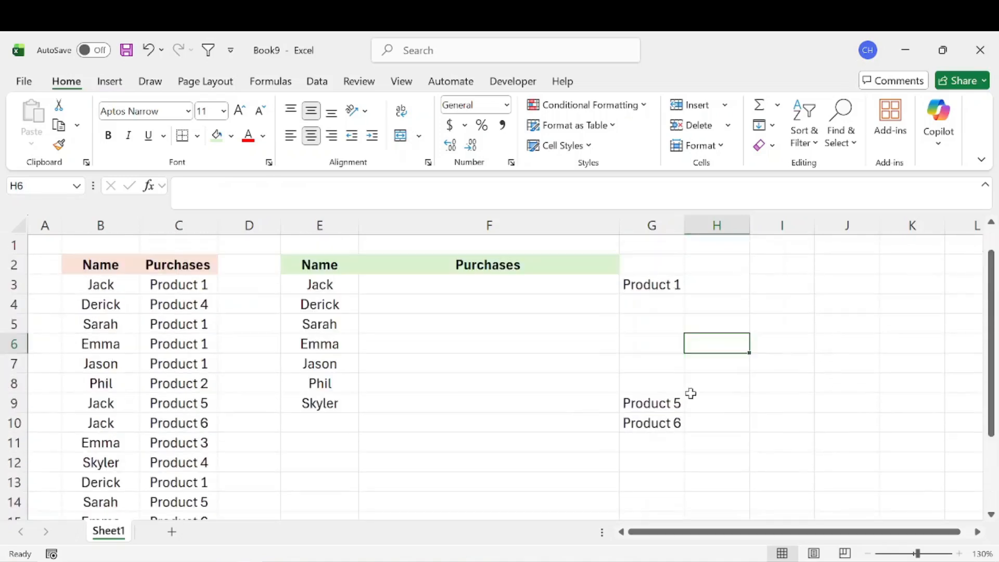
click(653, 286)
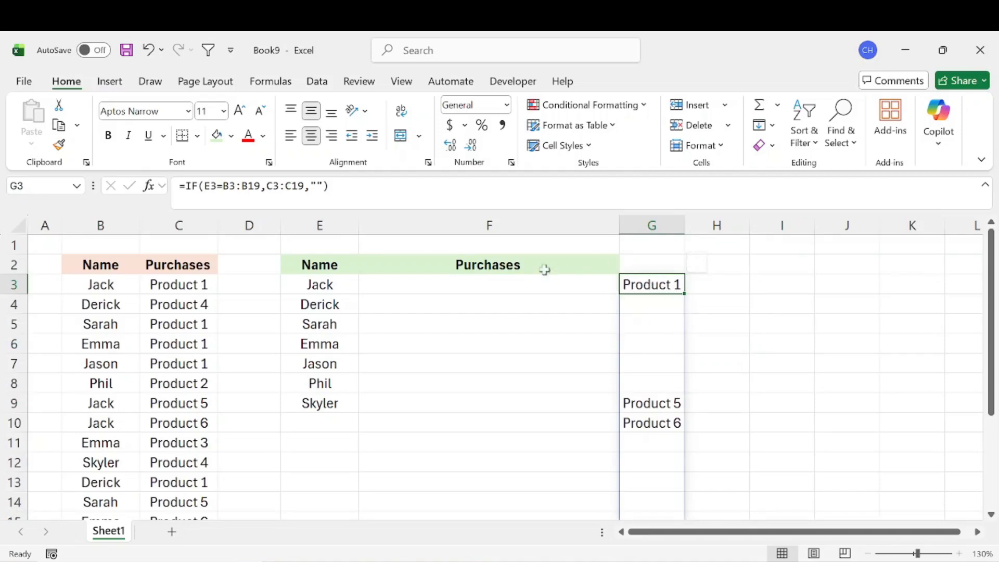
click(468, 297)
click(466, 288)
Copy the IF formula text from G3 without its leading equals sign, leaving the cell's formula as it is.
double_click(652, 285)
drag(328, 186, 185, 185)
key(ctrl+c)
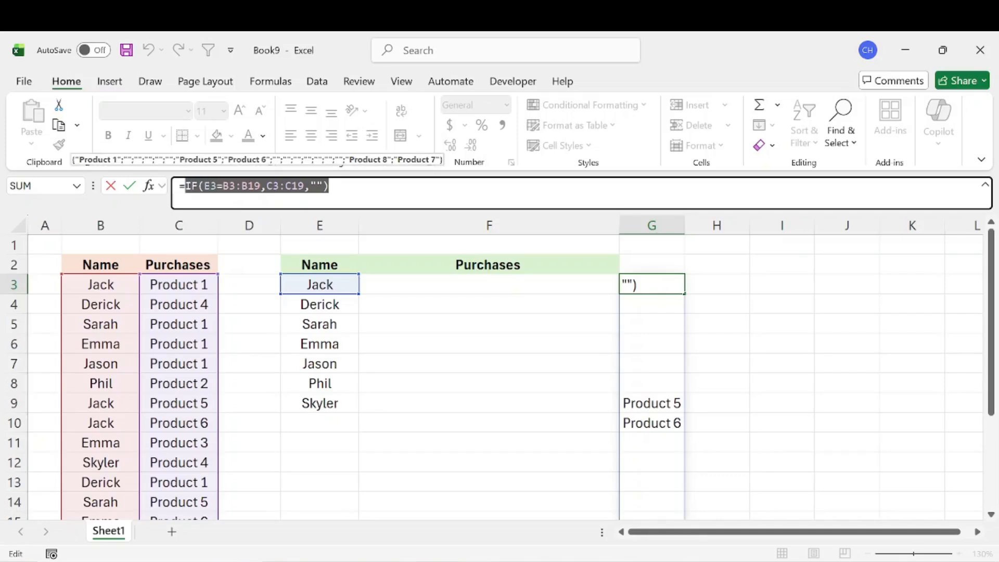
key(Return)
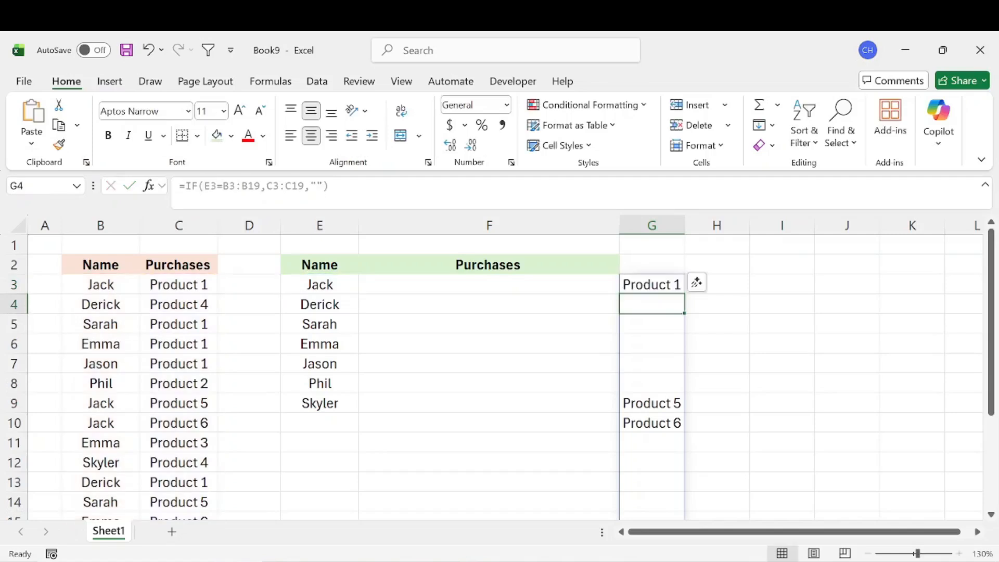
Start a TEXTJOIN formula in F3 with ", " as the delimiter and TRUE to ignore empty cells.
key(Left)
key(Up)
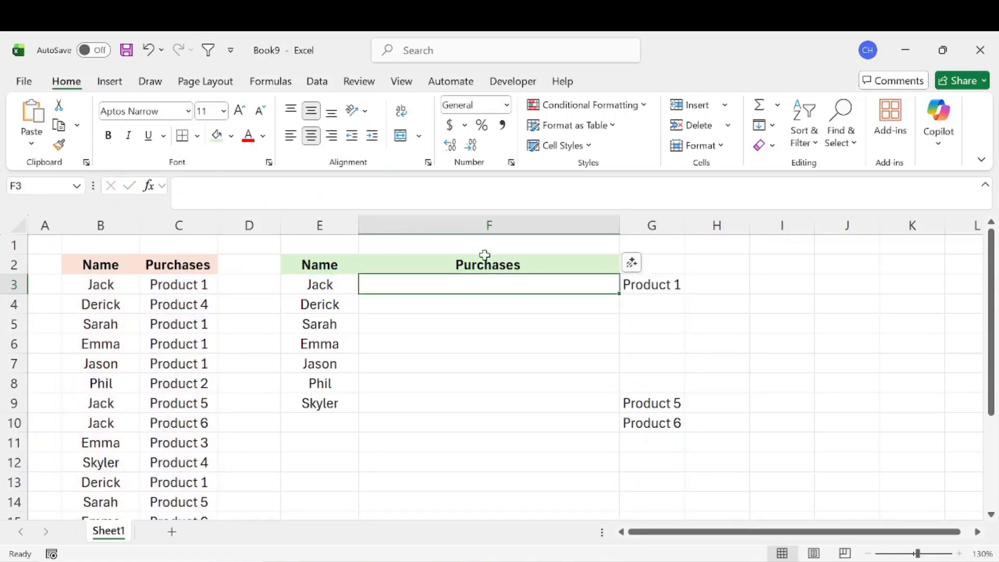
text(=)
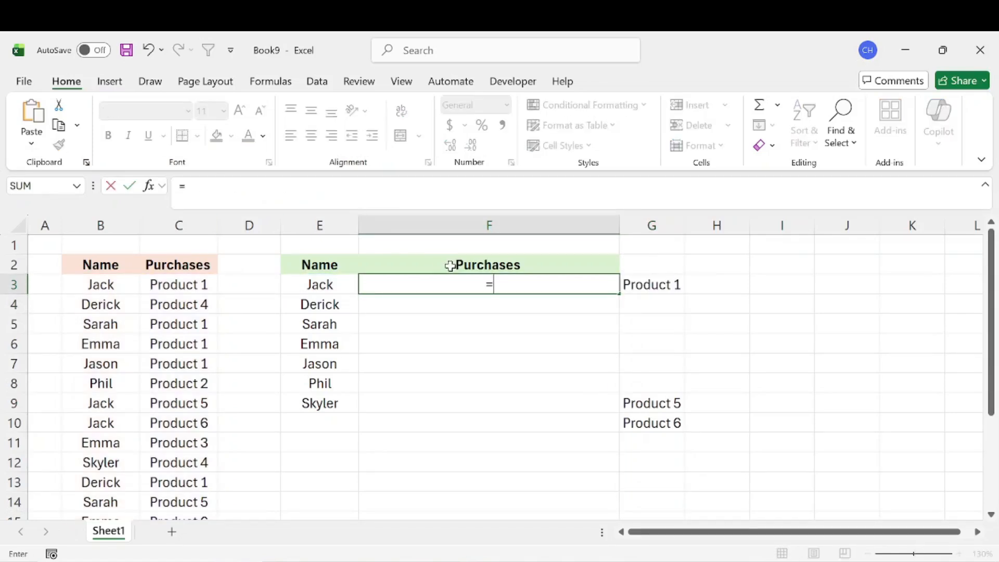
text(text)
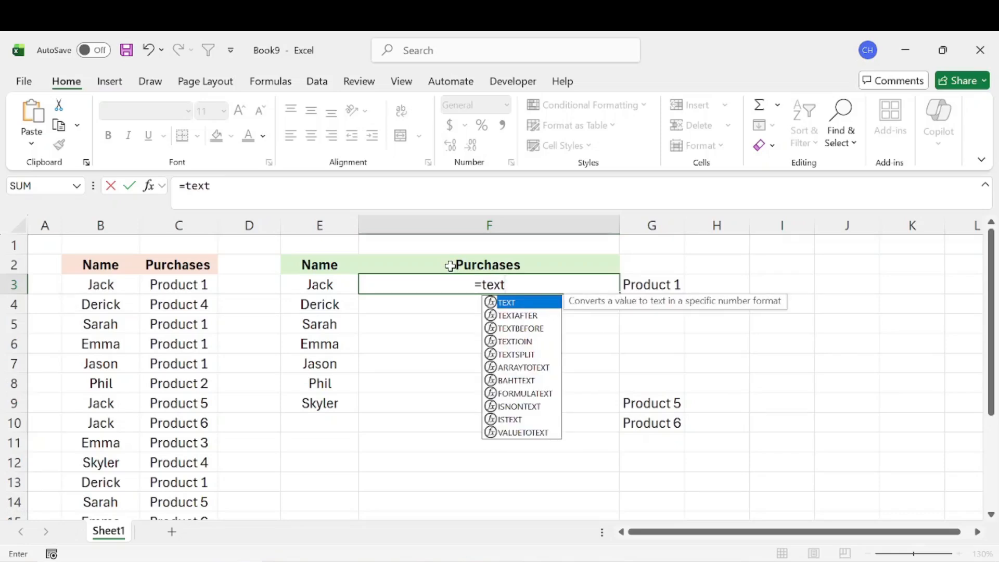
text(j)
key(Tab)
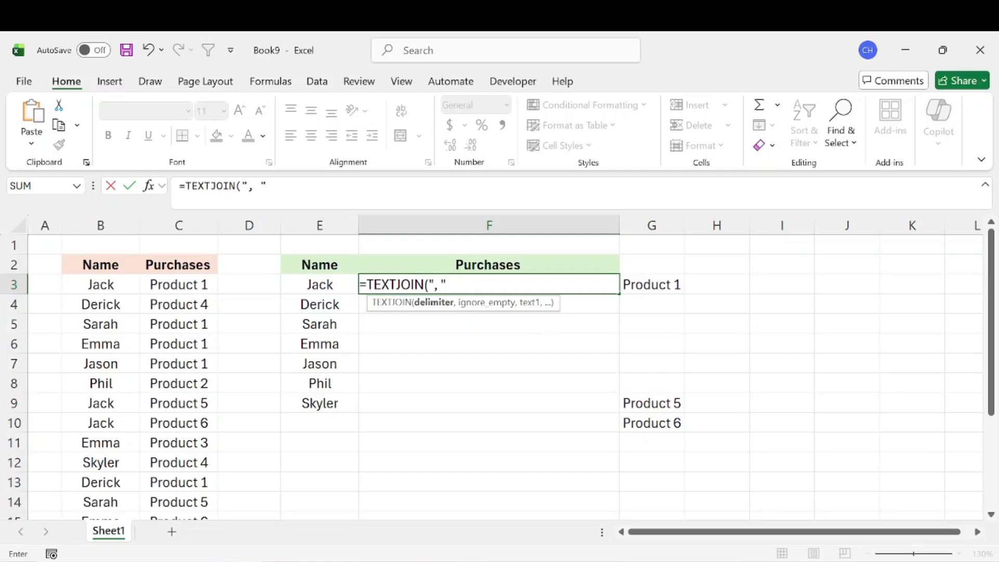
text(,)
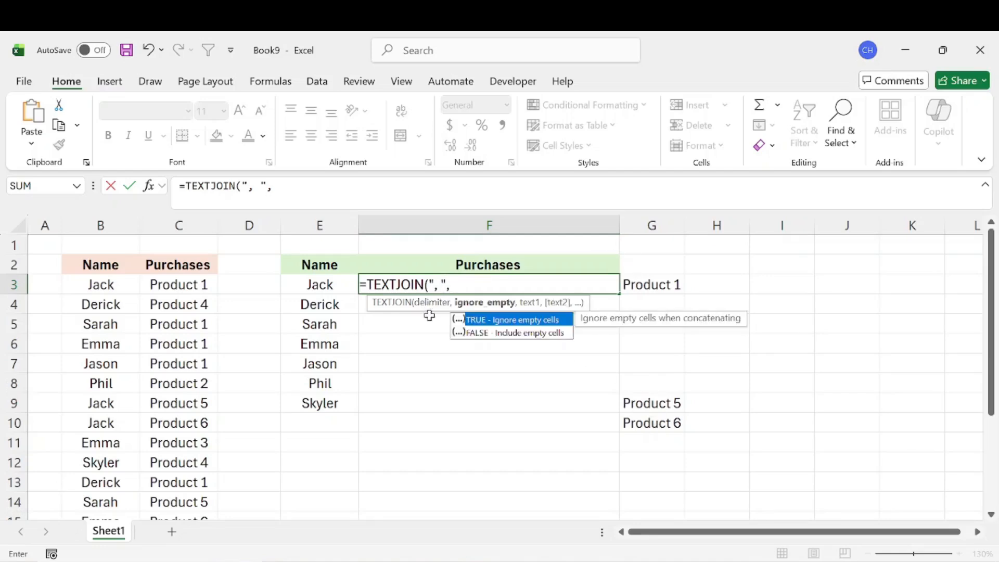
double_click(519, 320)
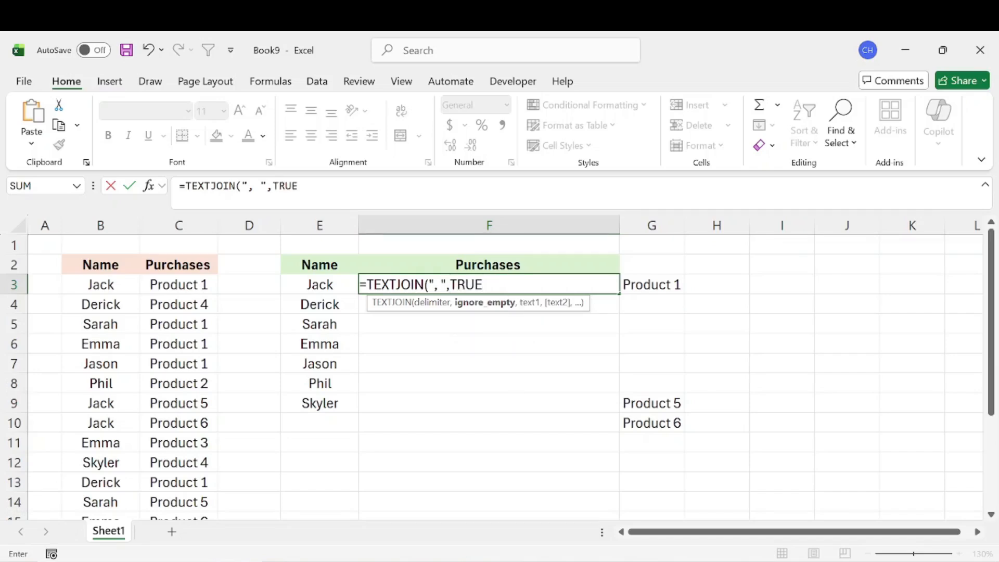
text(,)
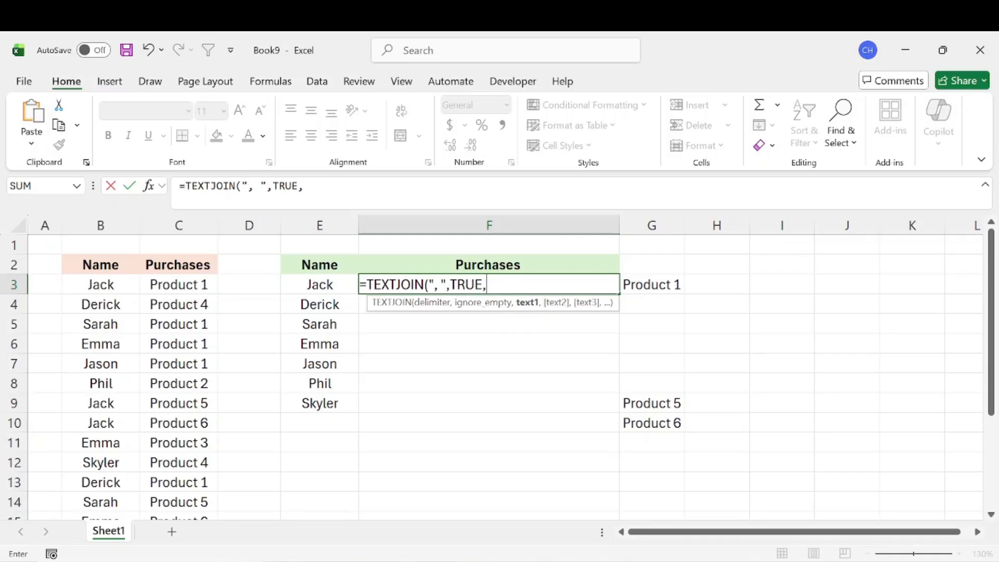
Paste the copied IF formula as TEXTJOIN's text1 argument in F3 and enter the formula, accepting the added closing parenthesis.
key(ctrl+v)
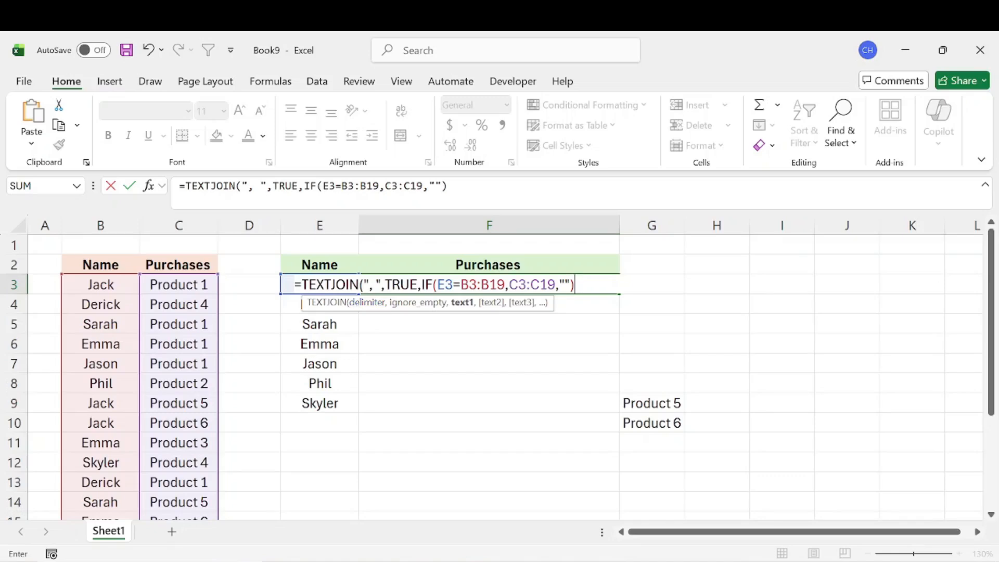
key(Return)
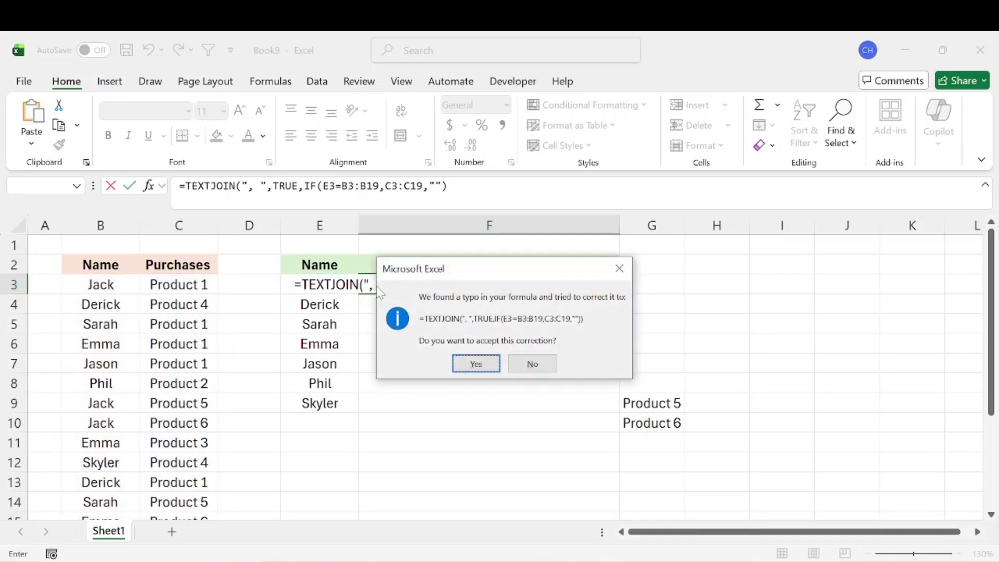
key(Return)
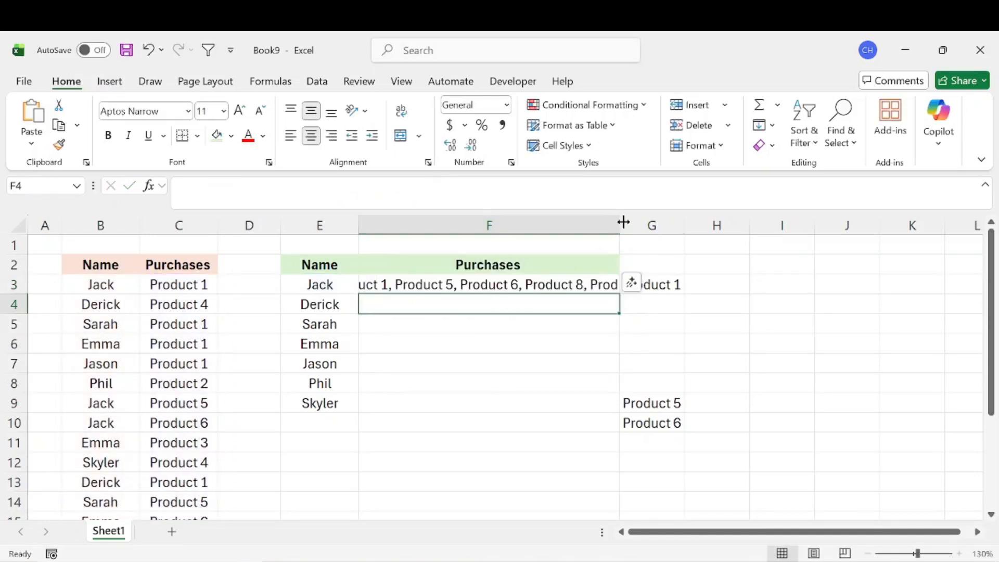
Autofit column F to its contents and clear the helper results from column G.
double_click(624, 222)
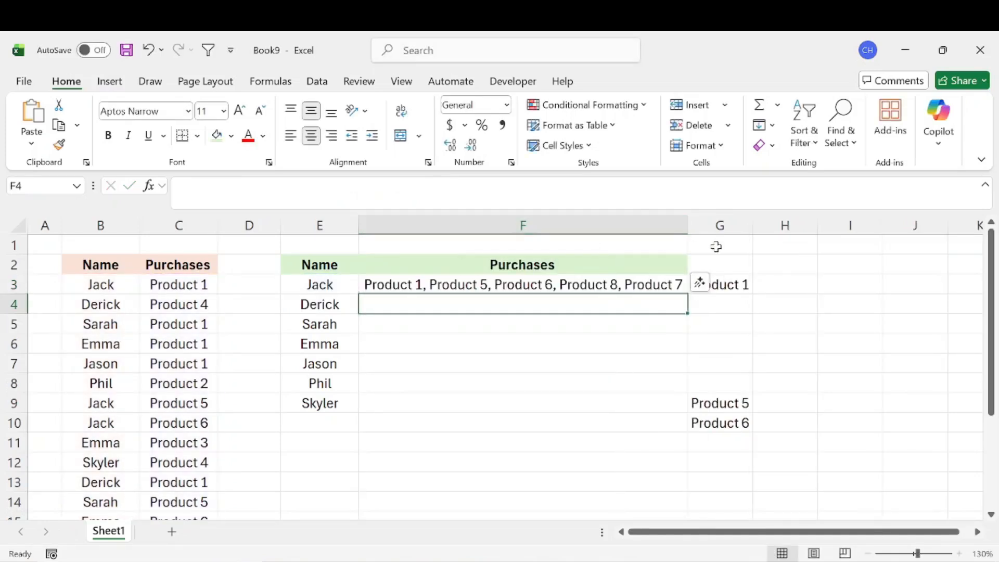
click(737, 224)
key(Delete)
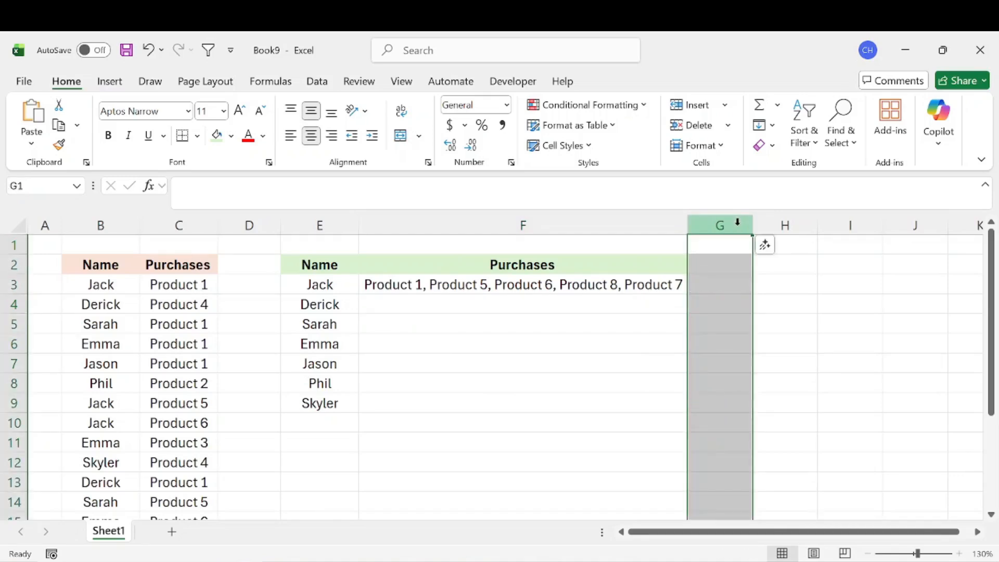
click(427, 359)
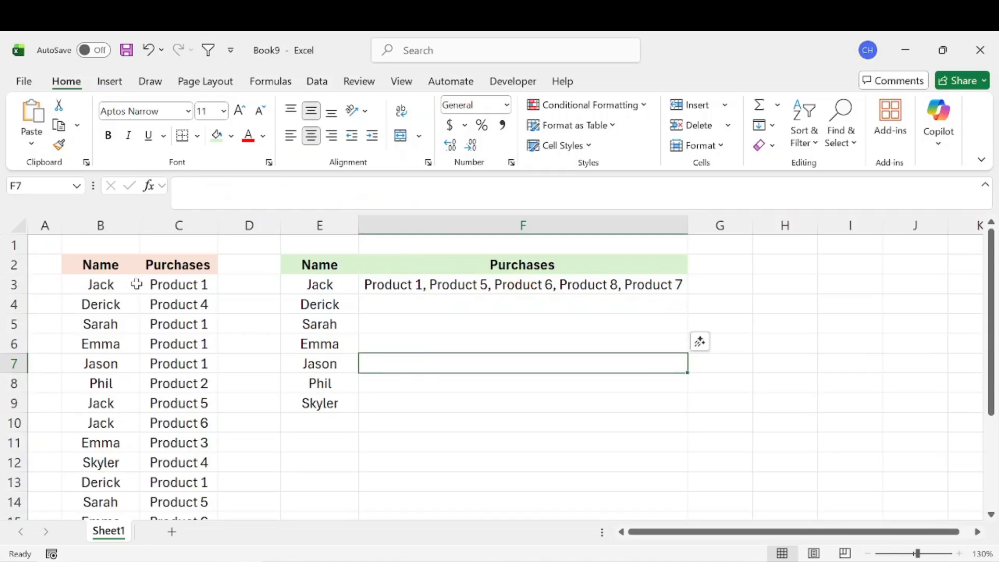
Make the names range in F3's TEXTJOIN formula absolute as $B$3:$B$19.
click(443, 284)
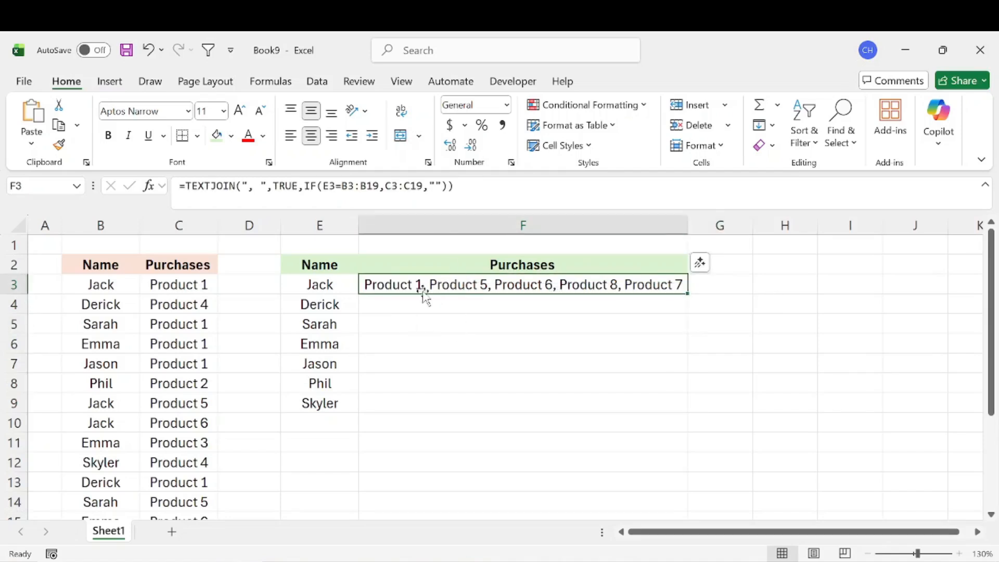
drag(336, 305, 383, 393)
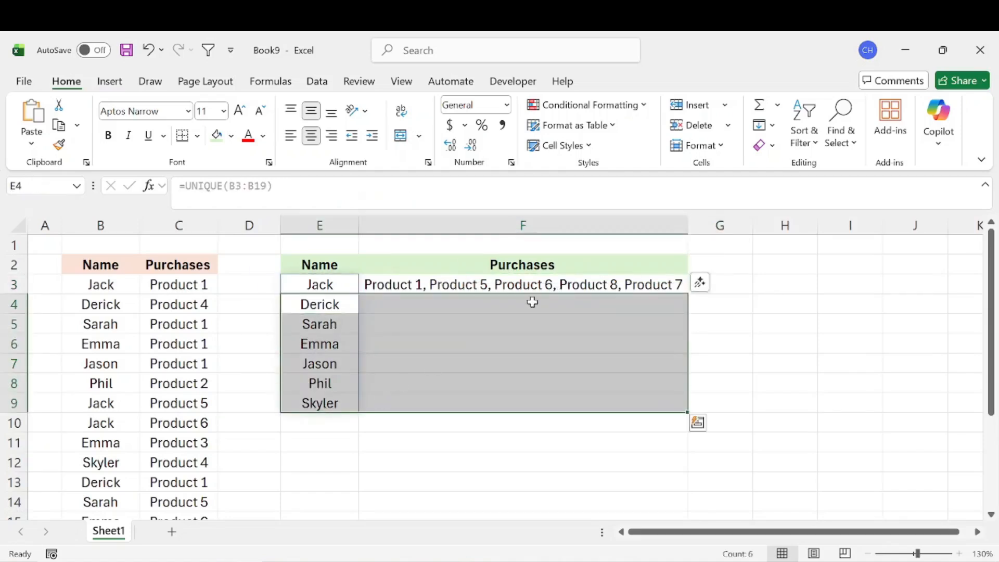
click(572, 281)
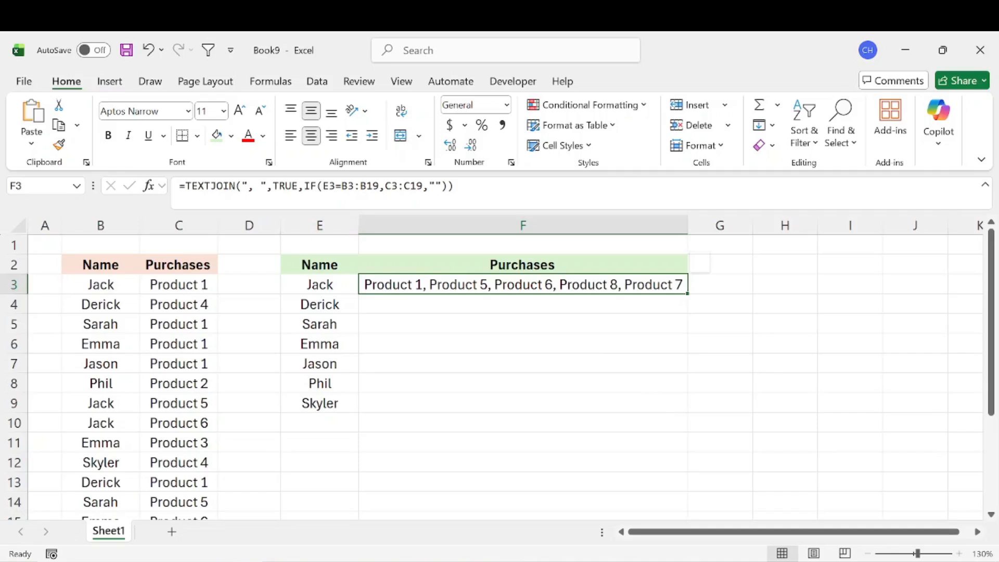
click(336, 186)
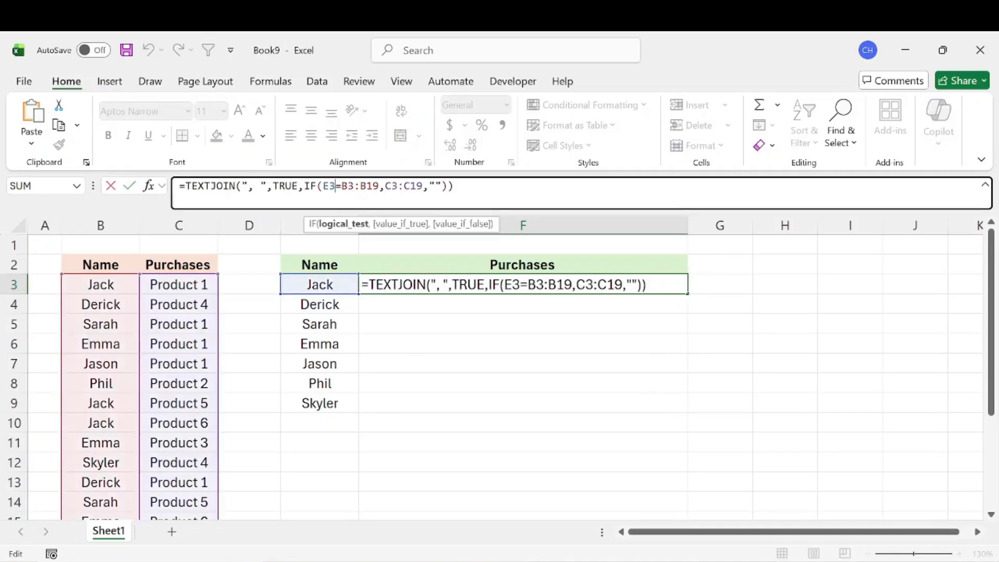
drag(336, 186, 422, 186)
click(341, 186)
key(F4)
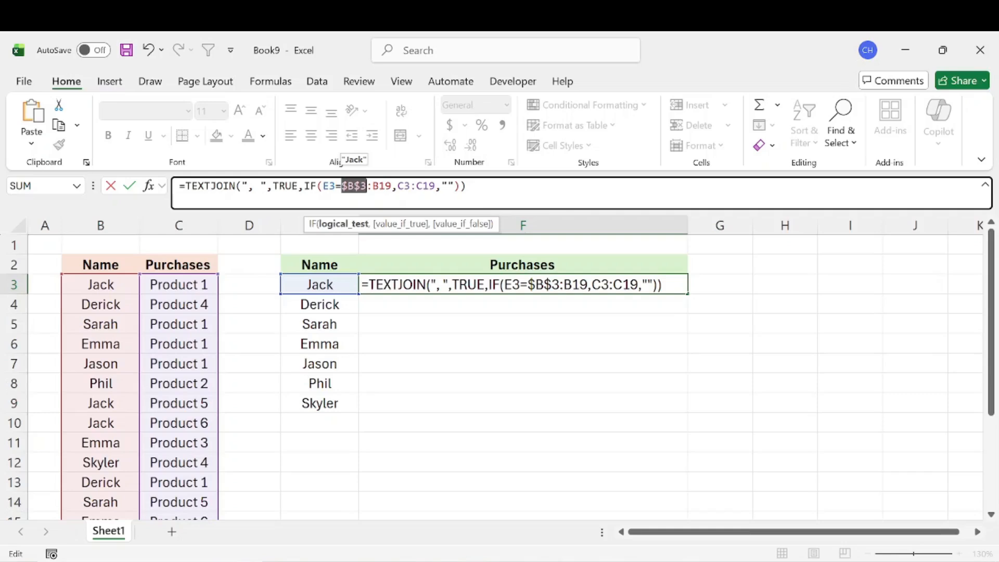
click(380, 186)
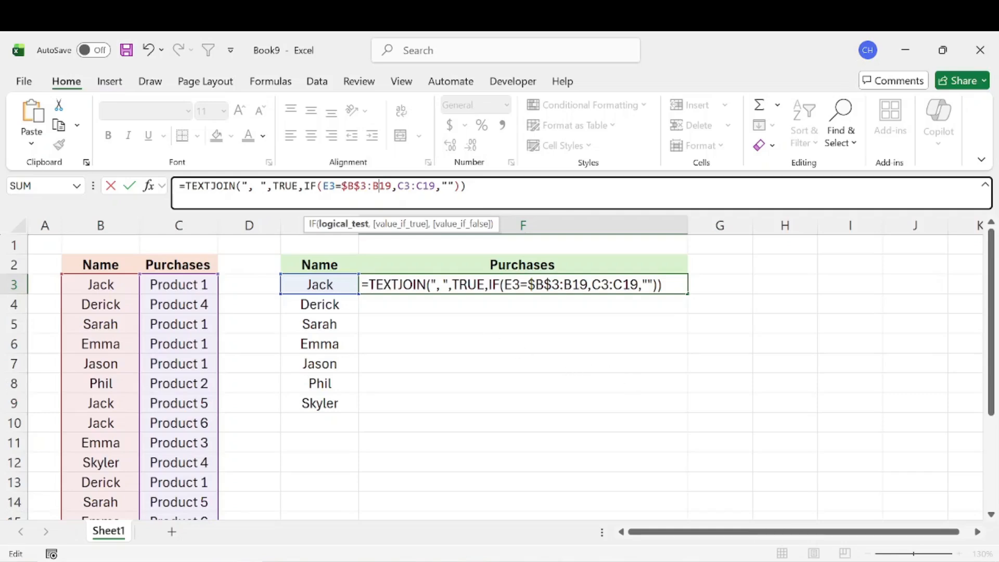
key(F4)
Make the purchases range in F3's formula absolute as $C$3:$C$19 and enter the updated formula.
key(Right)
key(Right)
key(F4)
key(Right)
key(Right)
key(F4)
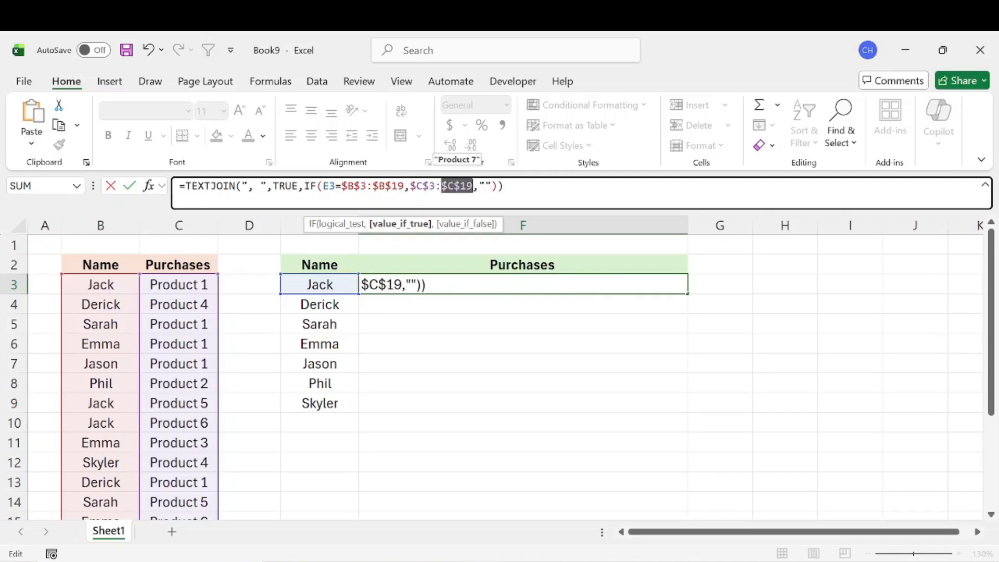
mouse_move(347, 187)
mouse_down()
mouse_move(373, 186)
mouse_move(360, 187)
mouse_up()
click(379, 187)
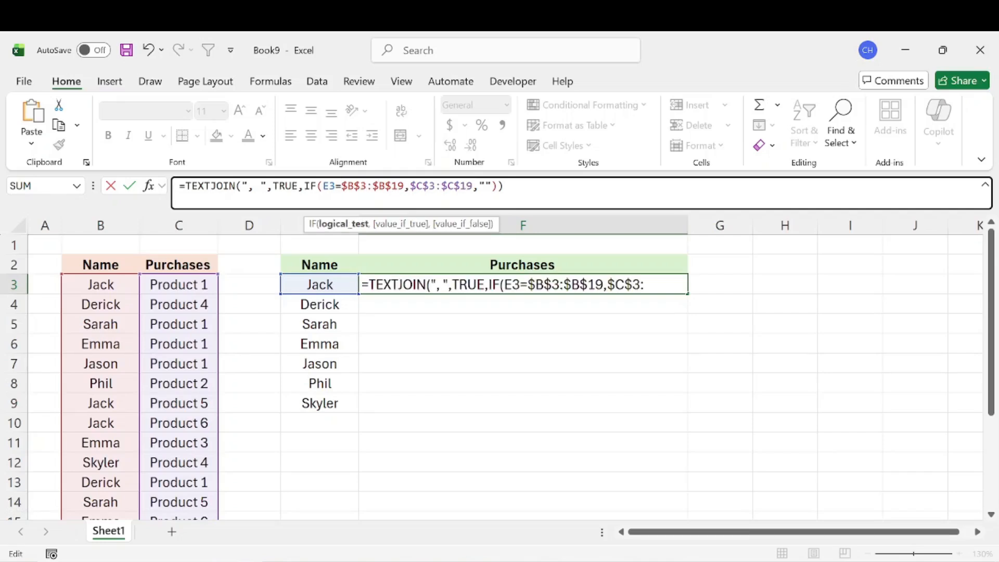
key(Return)
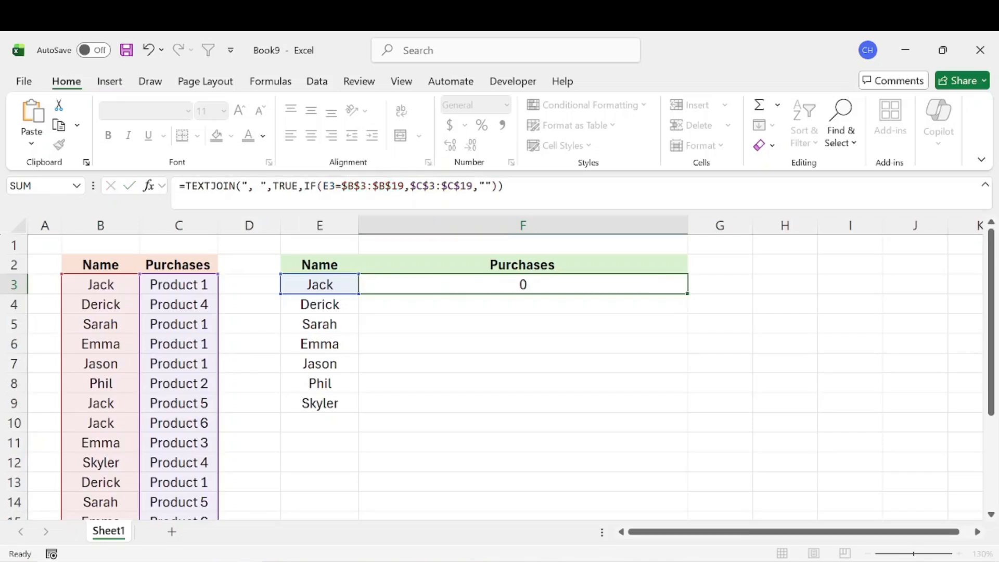
Fill the TEXTJOIN formula from F3 down through F9.
click(660, 282)
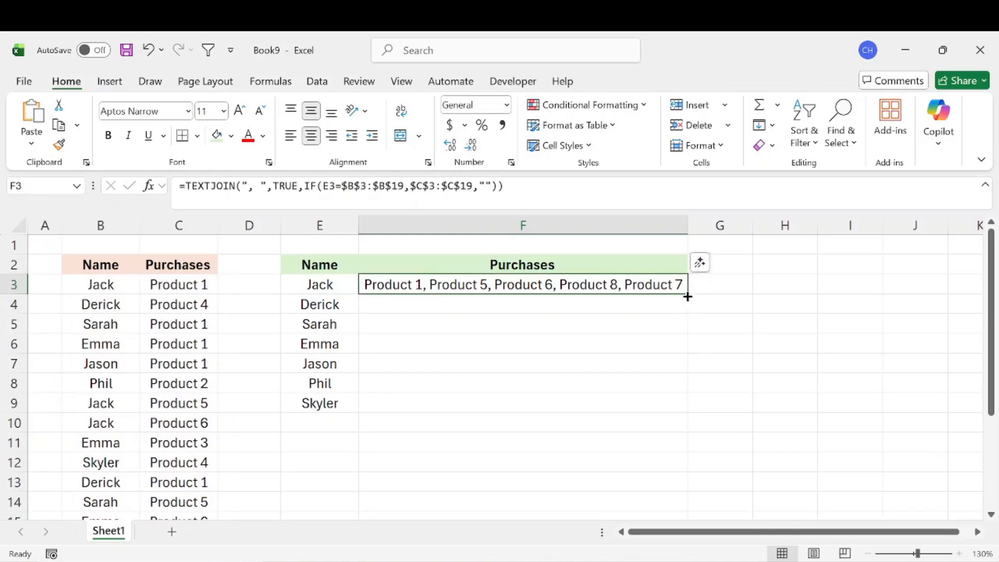
drag(687, 293, 669, 405)
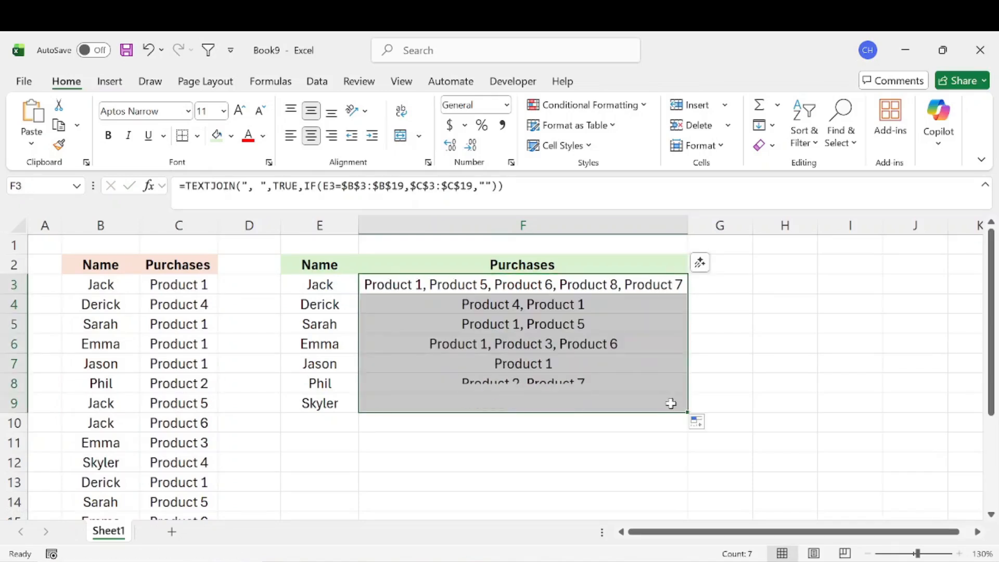
click(432, 287)
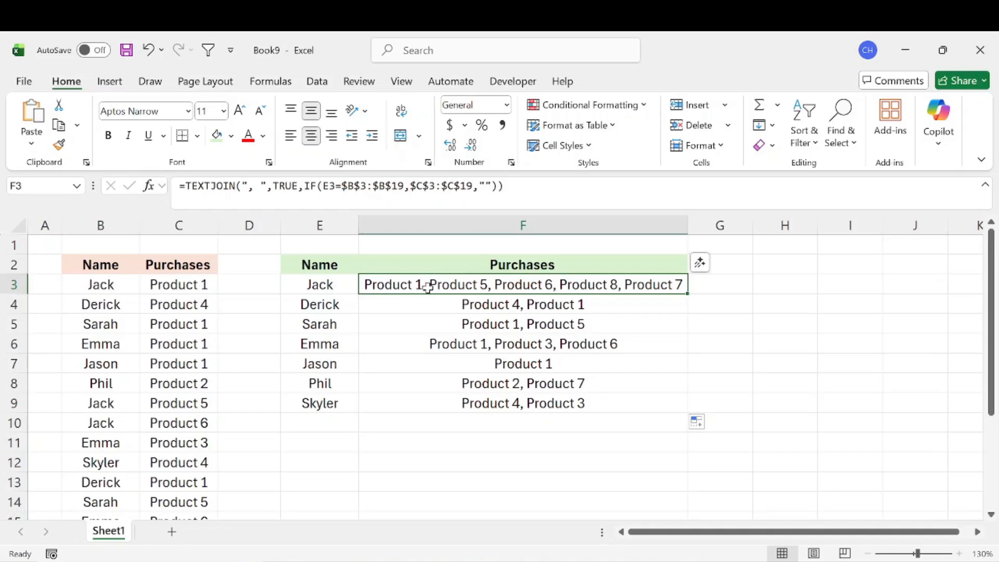
Check the joined purchases beside the unique names, comparing row 4's result with its matching source entries in C4 and C13.
drag(323, 304, 338, 399)
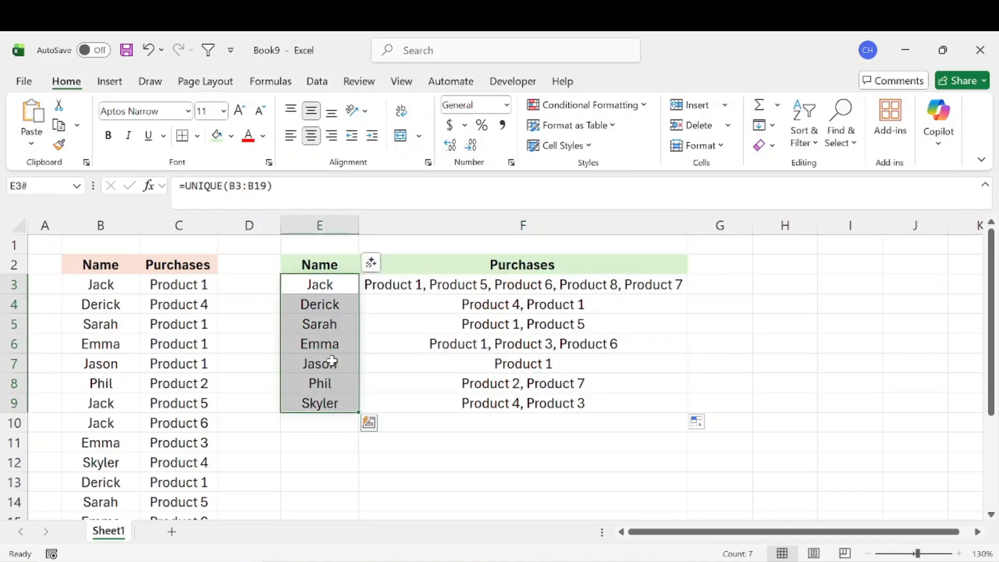
drag(332, 361, 477, 368)
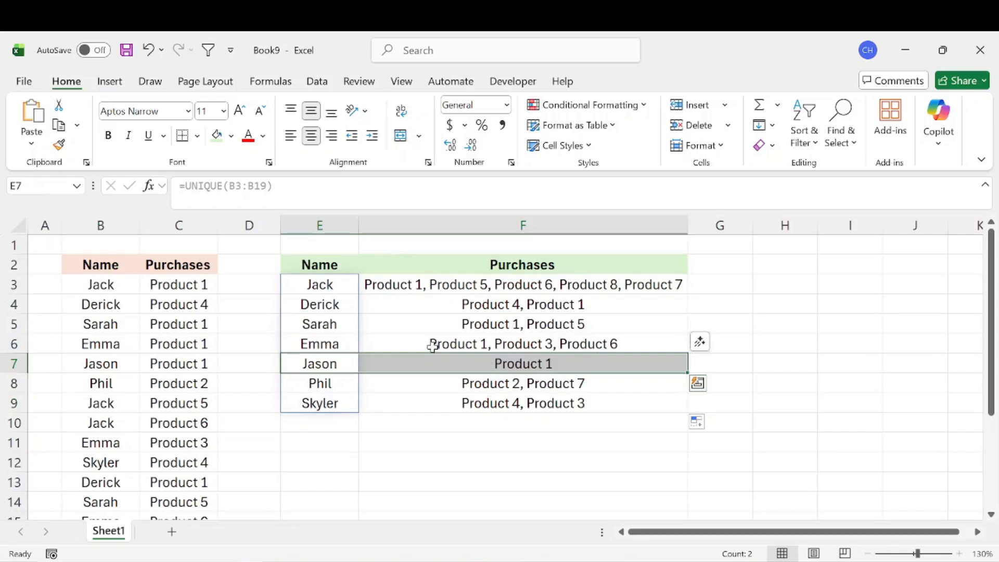
drag(318, 300, 515, 304)
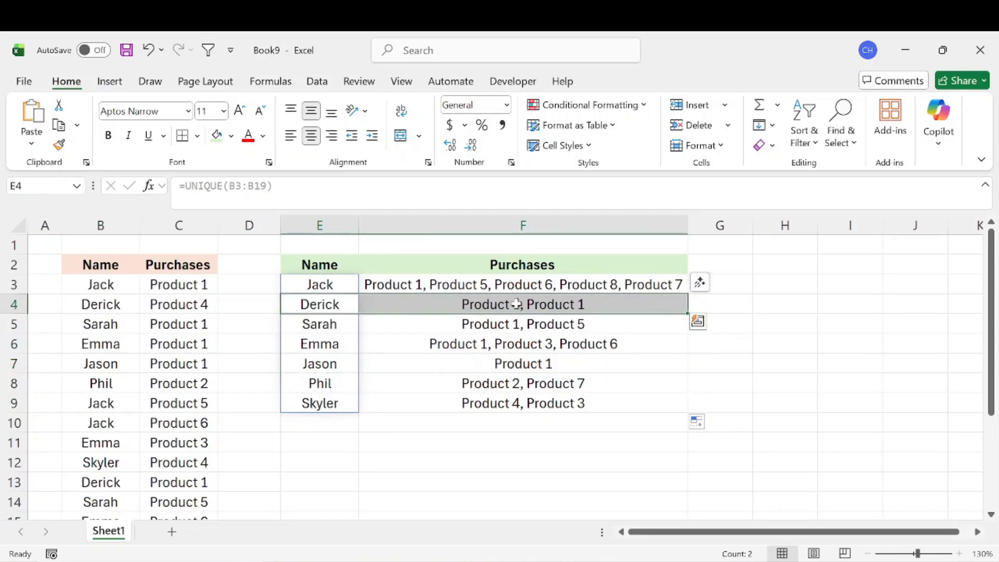
click(204, 307)
scroll(125, 364, down, 2)
click(197, 364)
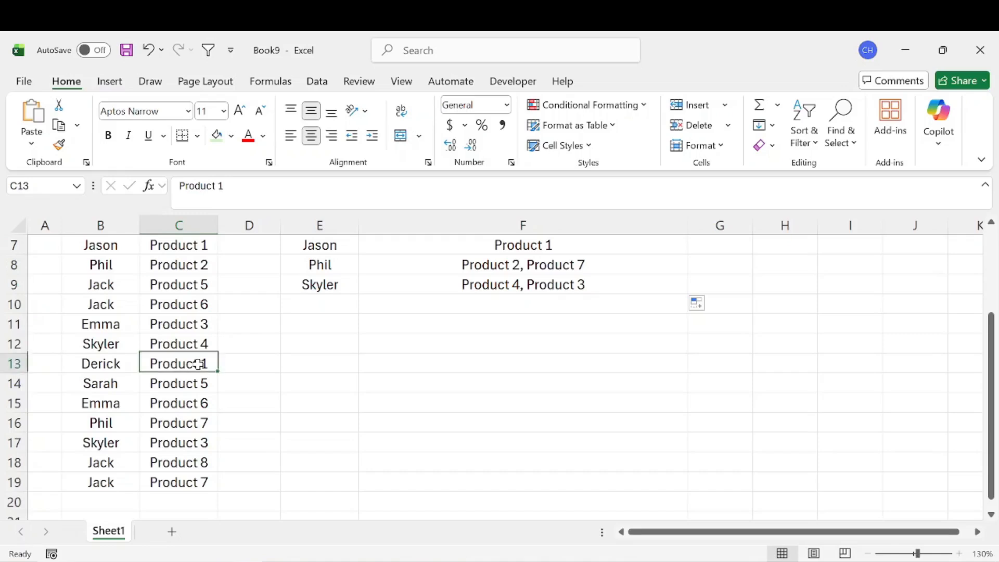
scroll(257, 380, up, 2)
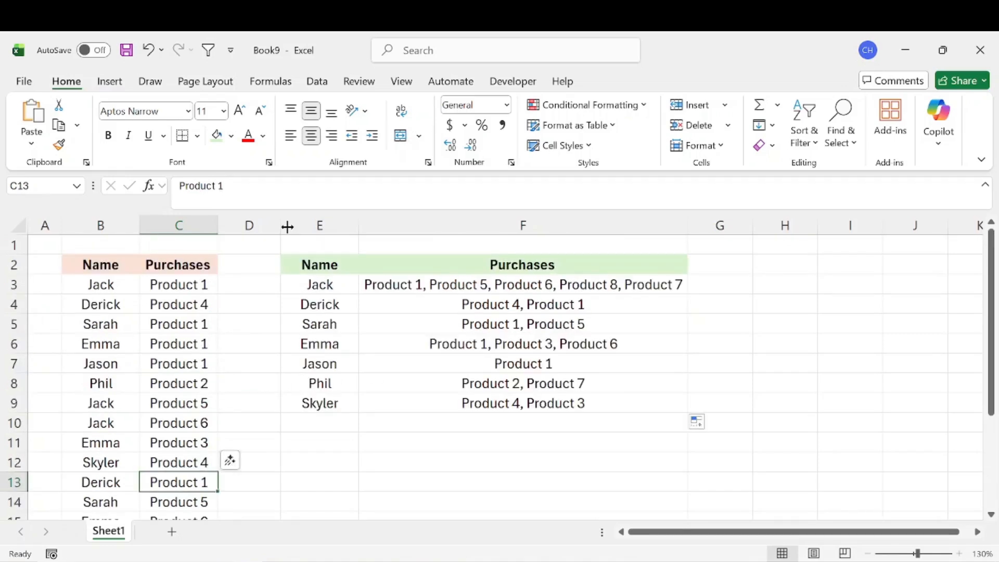